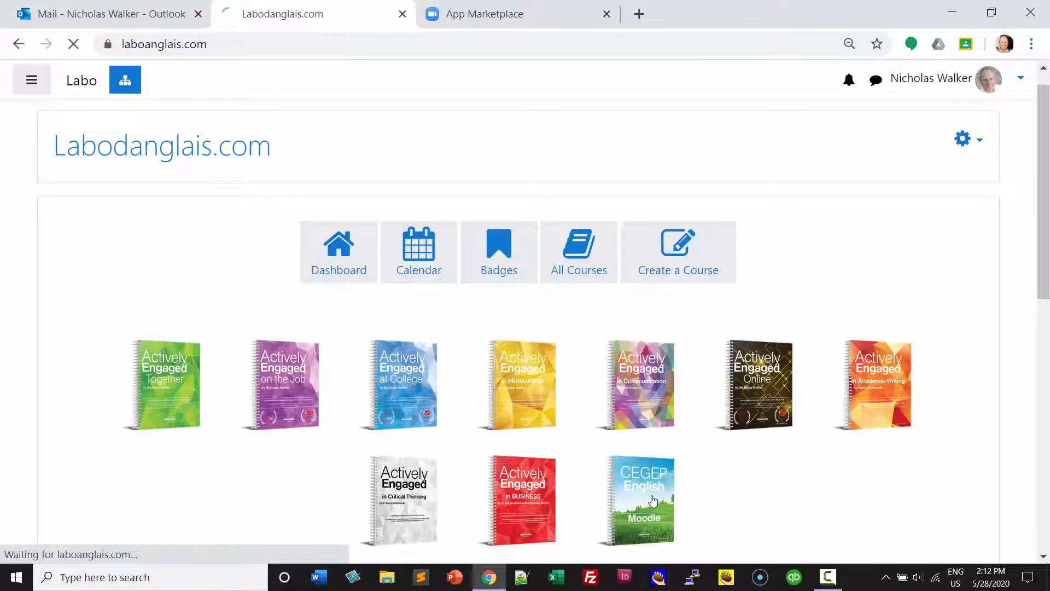
- Open the course CEGEP English with your teacher and its attendance activity
{"action": "scroll", "coordinate": [280, 315], "scroll_direction": "down", "scroll_amount": 7}
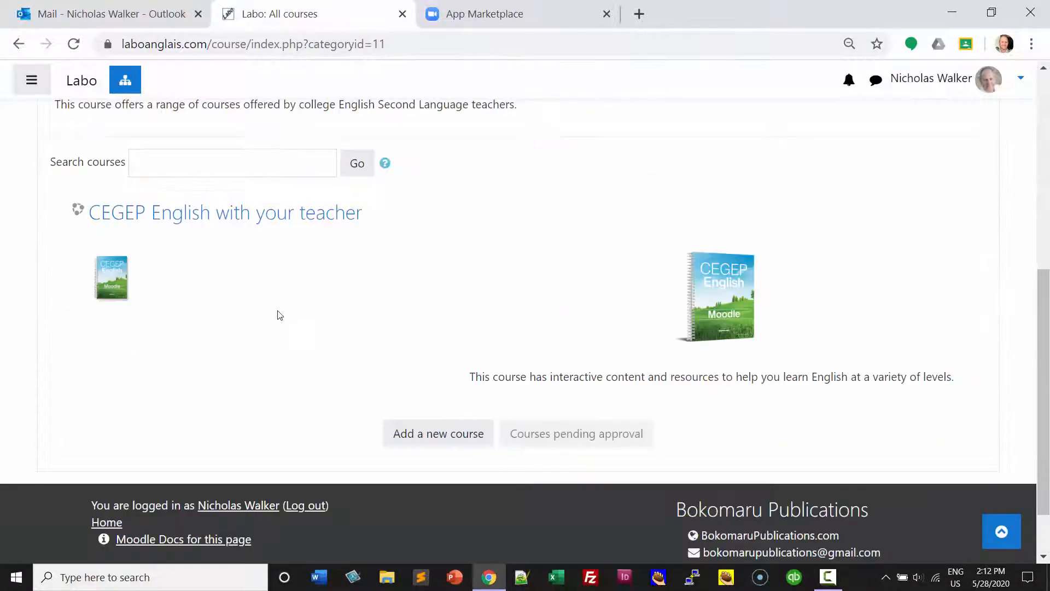
{"action": "left_click", "coordinate": [186, 218]}
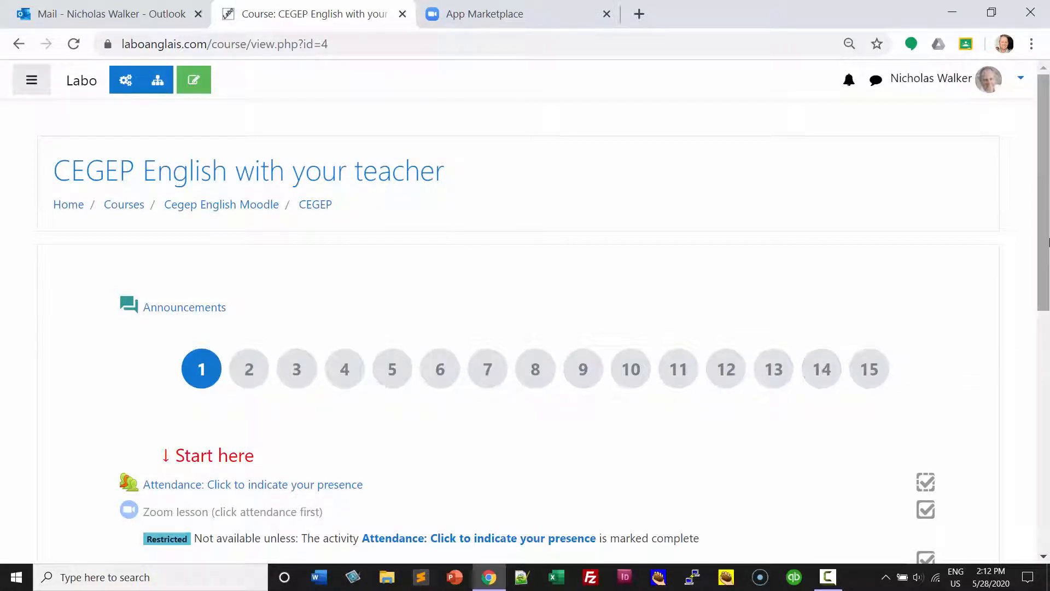
{"action": "left_click_drag", "start_coordinate": [1049, 241], "coordinate": [1045, 316]}
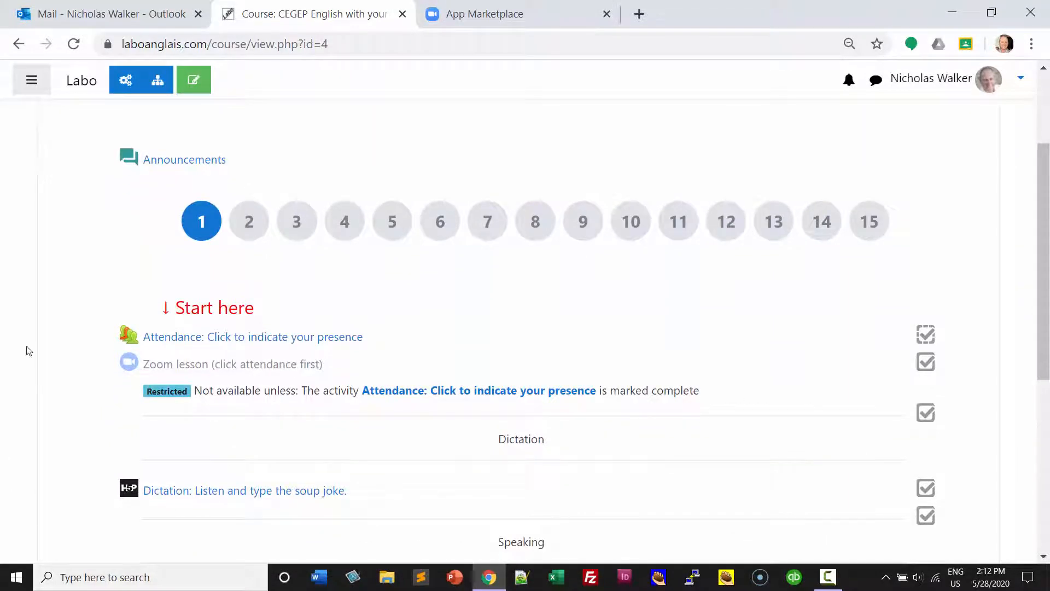
{"action": "left_click", "coordinate": [178, 337]}
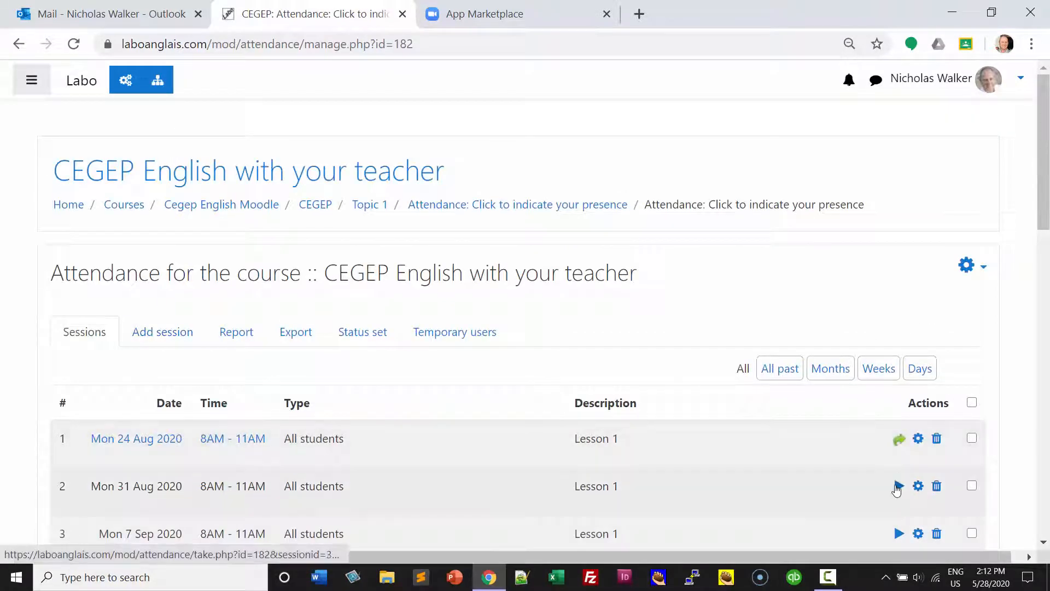
- View the attendance sheet for the Lesson 1 session of 24 August 2020
{"action": "left_click", "coordinate": [900, 440]}
{"action": "scroll", "coordinate": [886, 433], "scroll_direction": "down", "scroll_amount": 3}
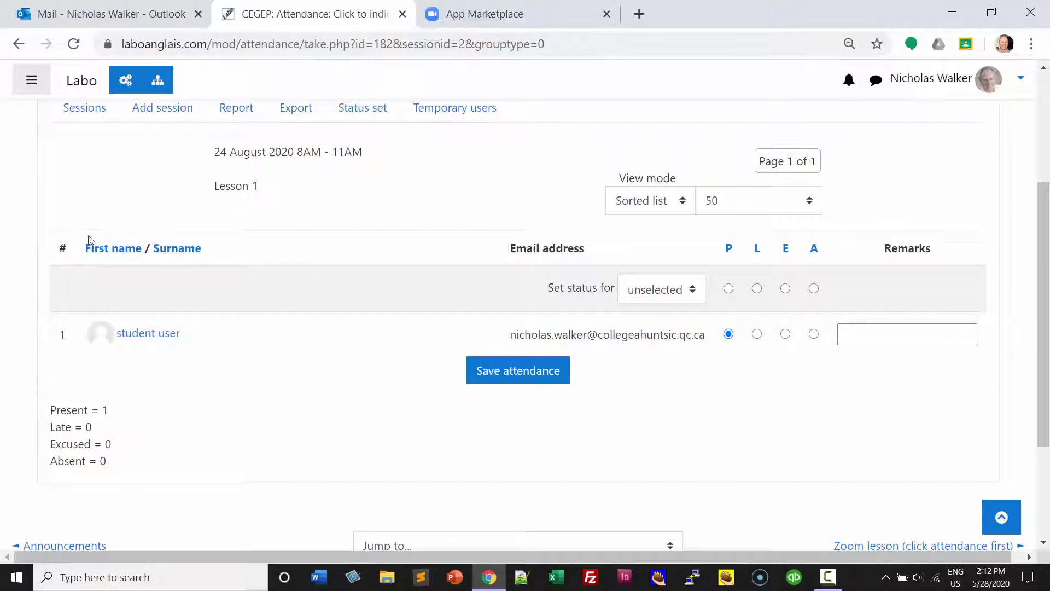
{"action": "scroll", "coordinate": [90, 241], "scroll_direction": "up", "scroll_amount": 4}
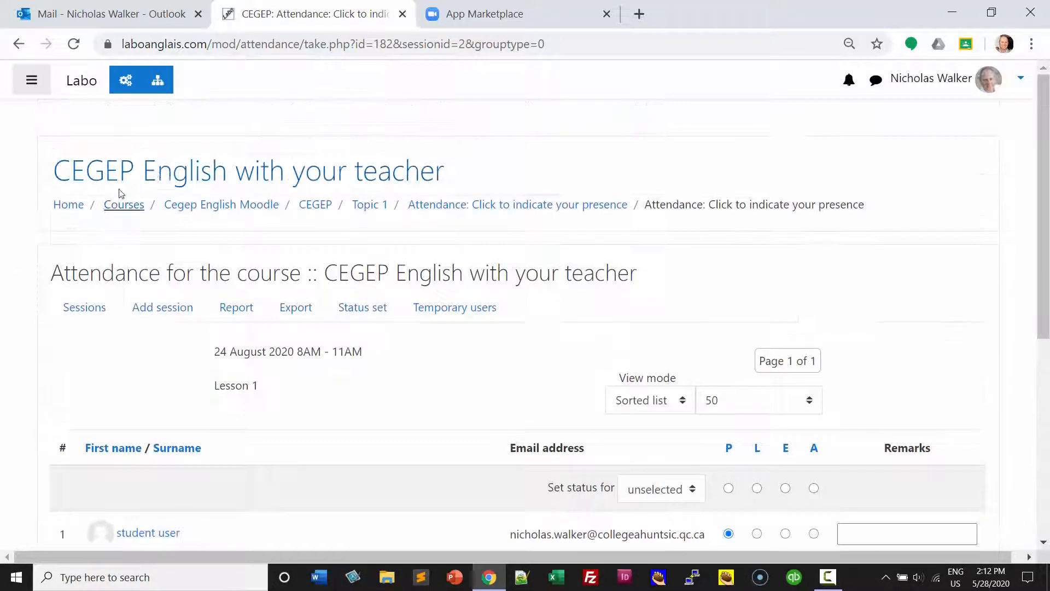
- Return to the course page and open the settings of the Zoom lesson activity
{"action": "left_click", "coordinate": [159, 175]}
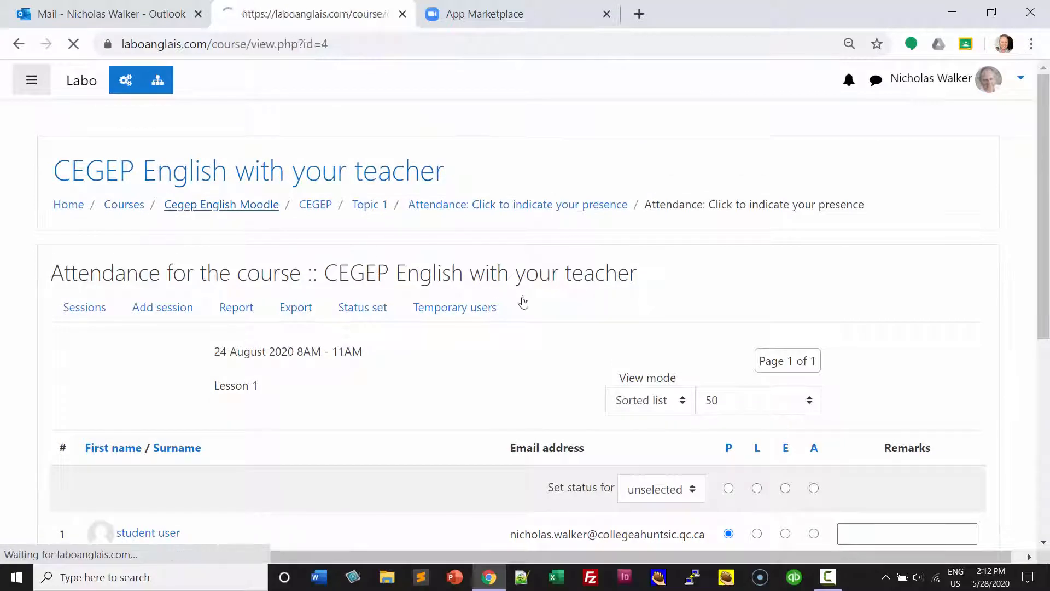
{"action": "scroll", "coordinate": [230, 339], "scroll_direction": "down", "scroll_amount": 3}
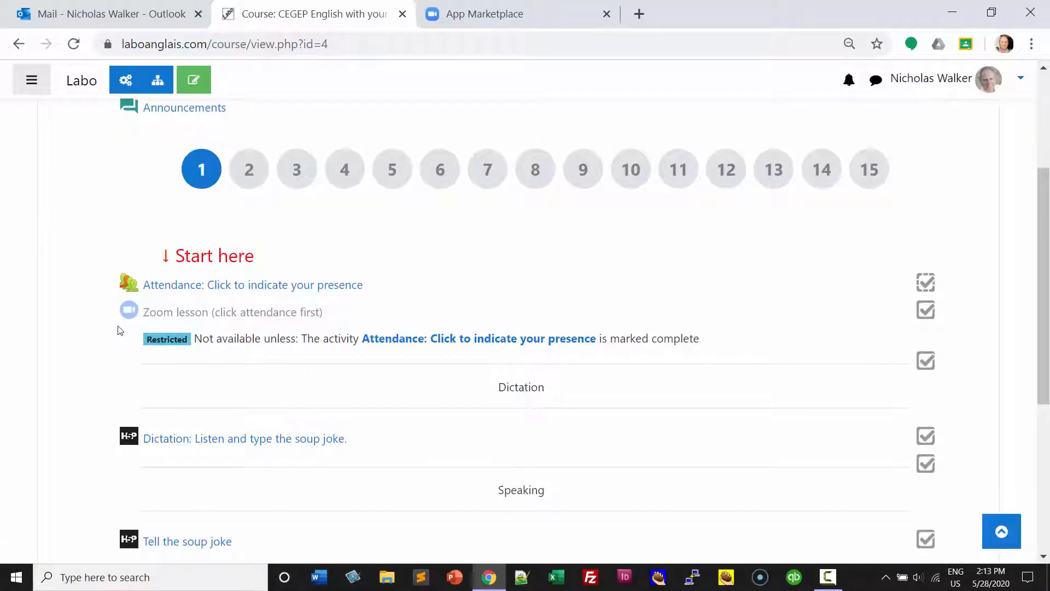
{"action": "left_click", "coordinate": [159, 315]}
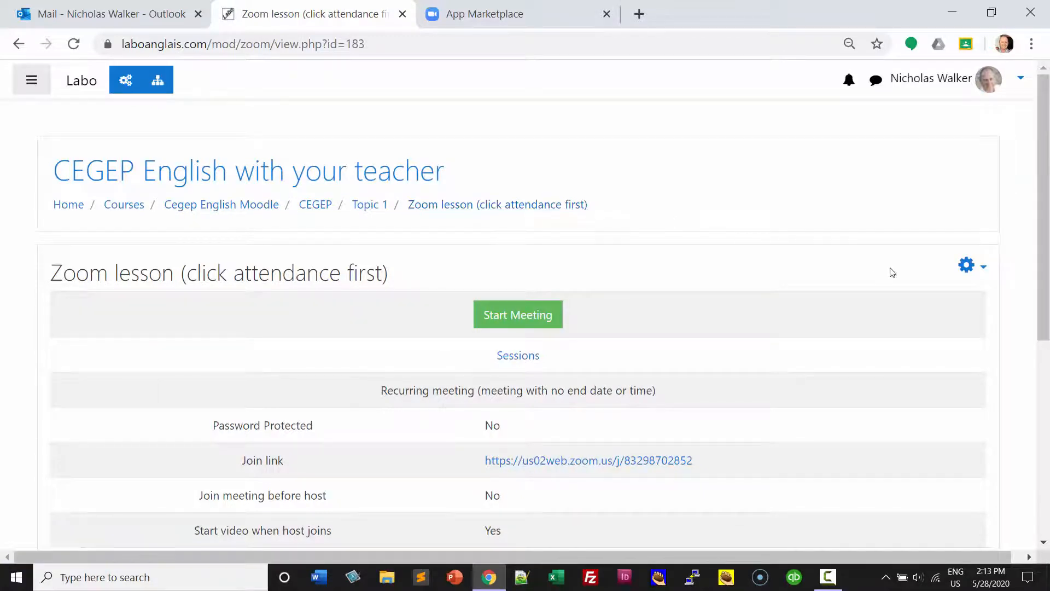
{"action": "left_click", "coordinate": [966, 265]}
{"action": "left_click", "coordinate": [873, 296]}
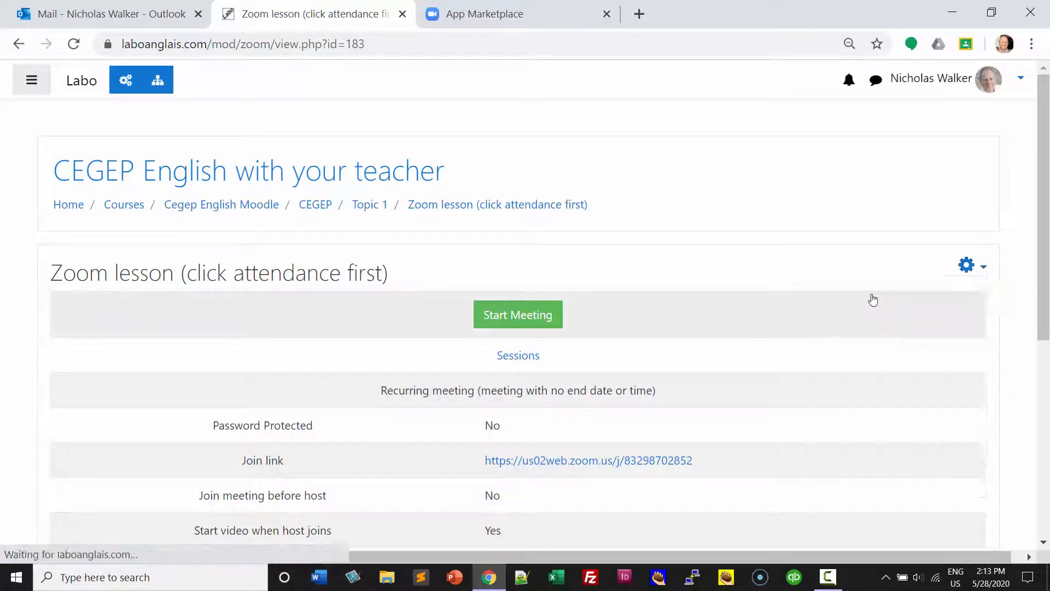
- Examine the Zoom lesson's access restrictions, and save and return to the course
{"action": "scroll", "coordinate": [165, 260], "scroll_direction": "down", "scroll_amount": 10}
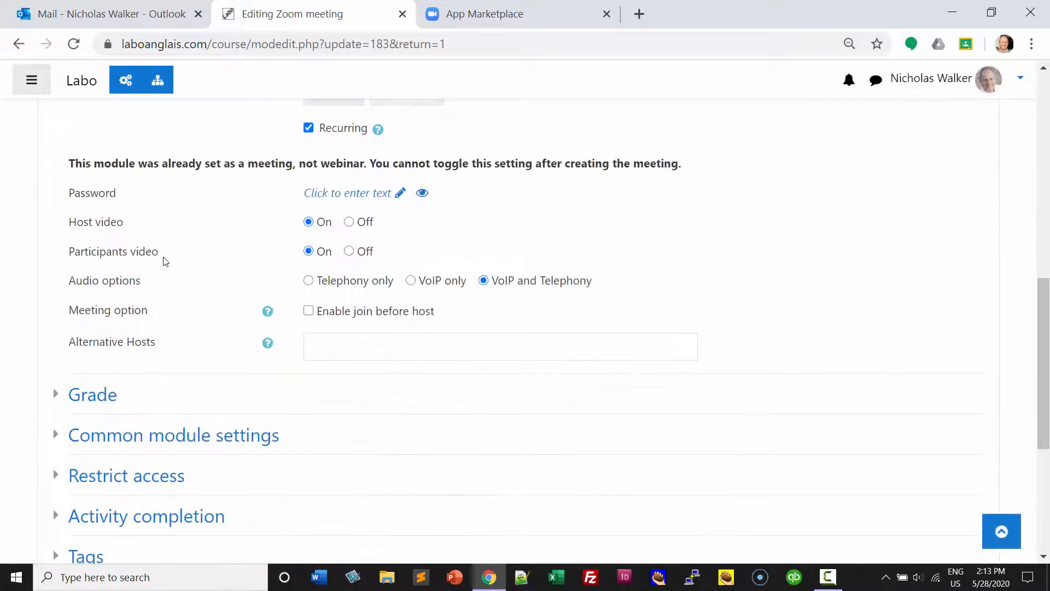
{"action": "scroll", "coordinate": [166, 261], "scroll_direction": "down", "scroll_amount": 3}
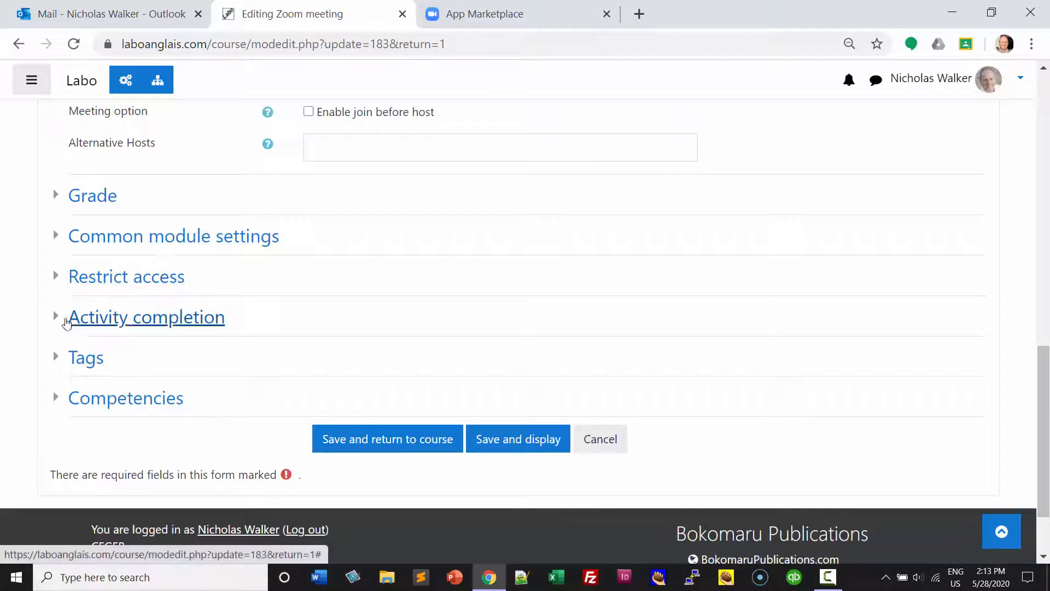
{"action": "left_click", "coordinate": [63, 288]}
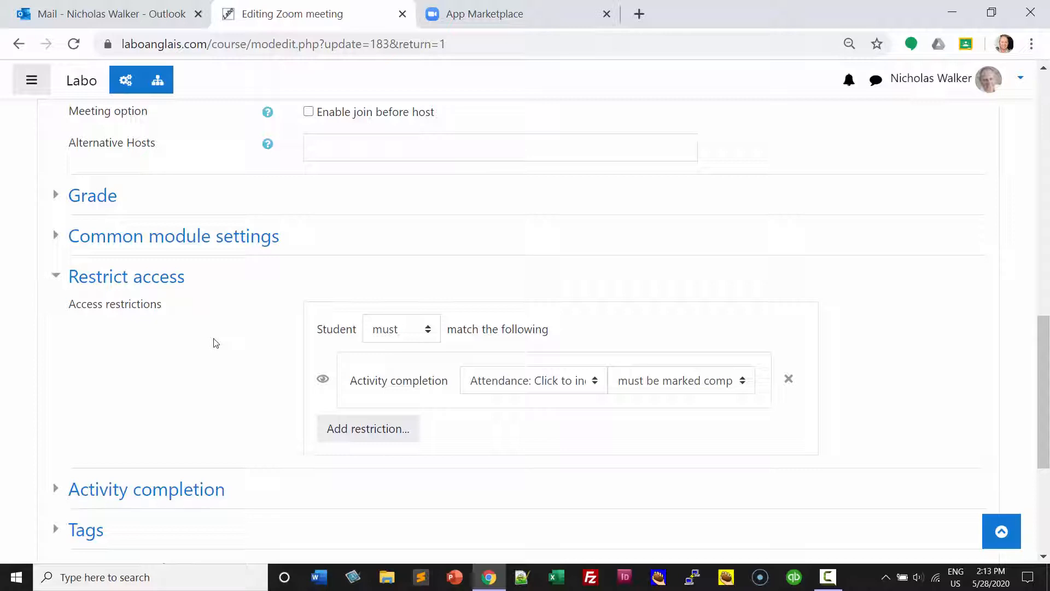
{"action": "scroll", "coordinate": [230, 339], "scroll_direction": "down", "scroll_amount": 5}
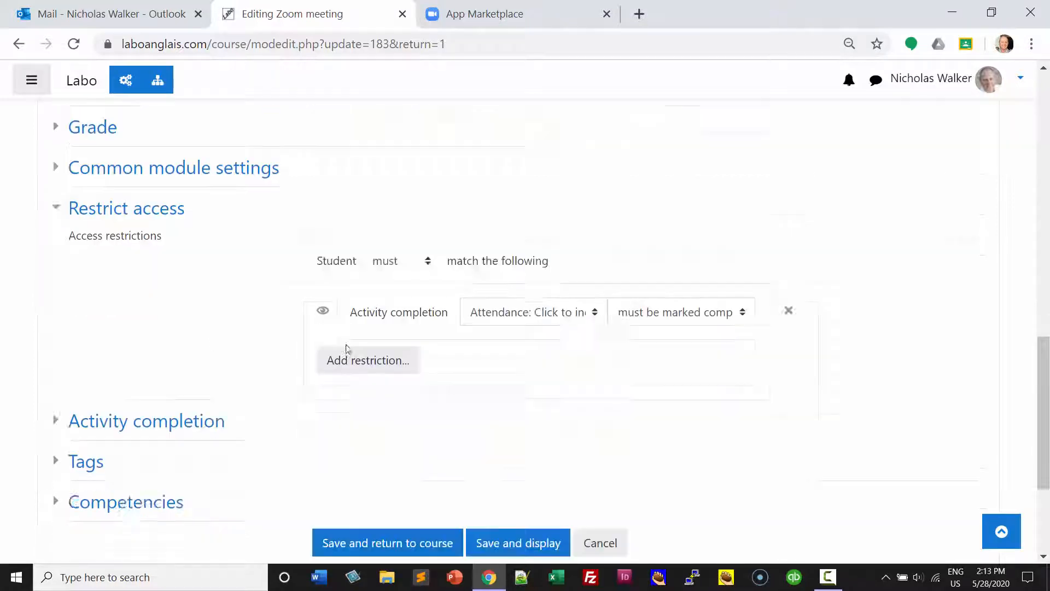
{"action": "left_click", "coordinate": [389, 347]}
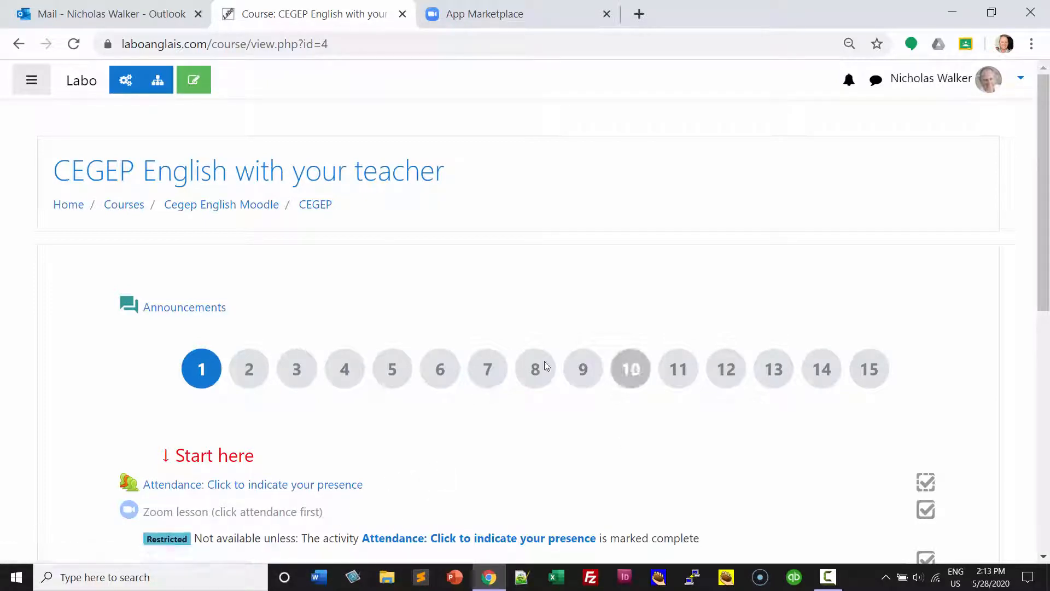
- Turn on editing mode for the course page
{"action": "left_click", "coordinate": [191, 81]}
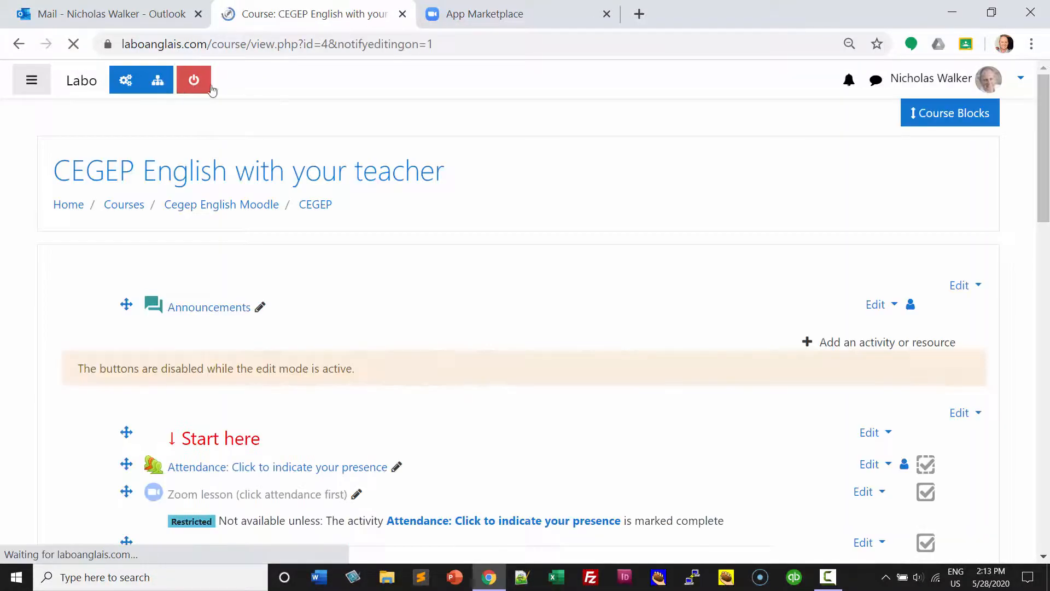
{"action": "scroll", "coordinate": [291, 152], "scroll_direction": "down", "scroll_amount": 15}
{"action": "scroll", "coordinate": [462, 195], "scroll_direction": "up", "scroll_amount": 12}
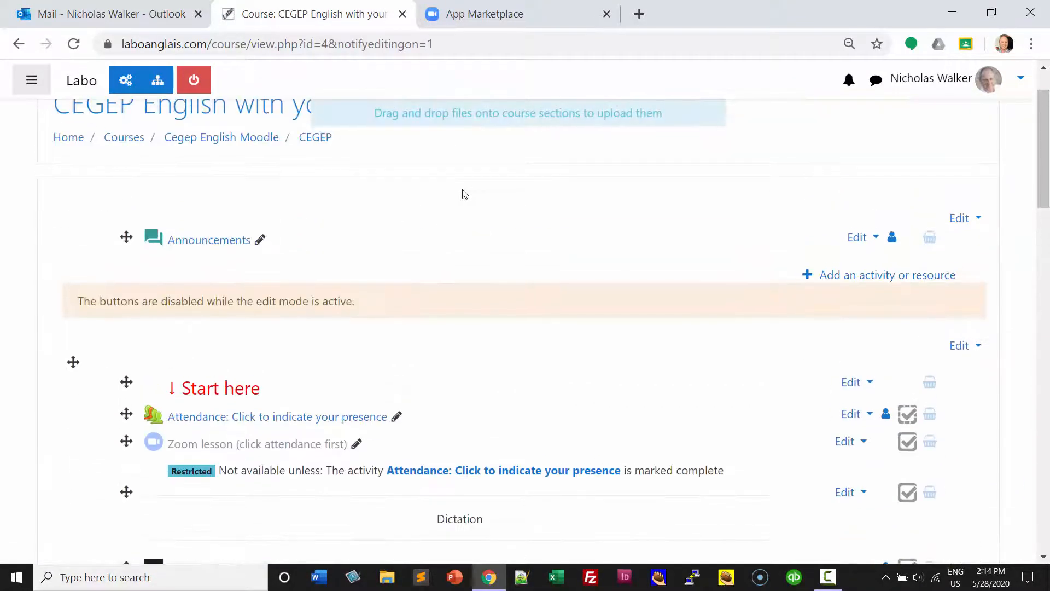
- Start adding a Zoom meeting activity at the end of the first topic's activities
{"action": "scroll", "coordinate": [467, 197], "scroll_direction": "down", "scroll_amount": 3}
{"action": "scroll", "coordinate": [706, 410], "scroll_direction": "down", "scroll_amount": 3}
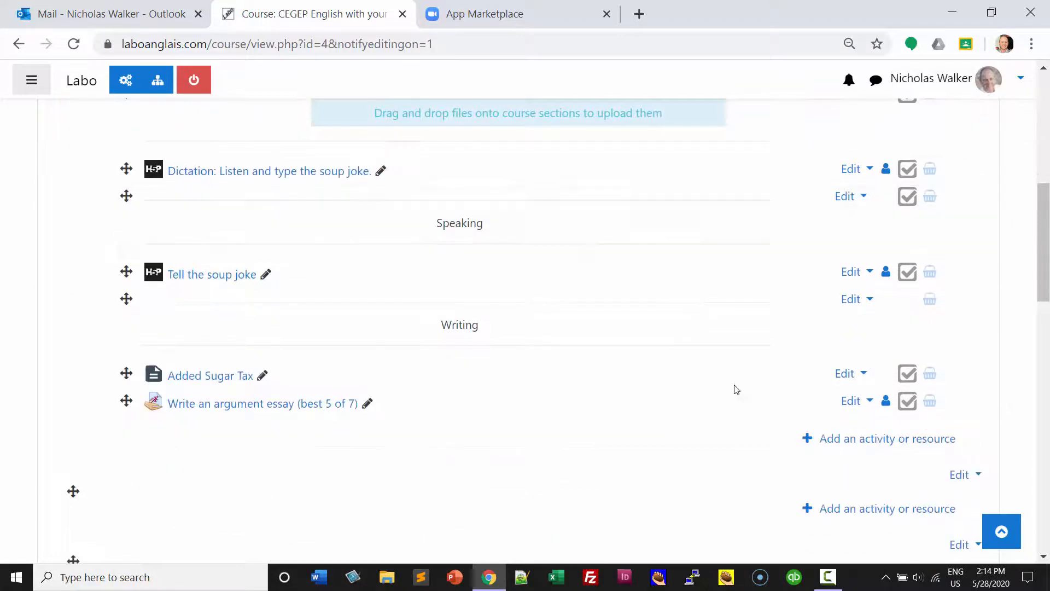
{"action": "left_click", "coordinate": [847, 439]}
{"action": "scroll", "coordinate": [408, 344], "scroll_direction": "down", "scroll_amount": 7}
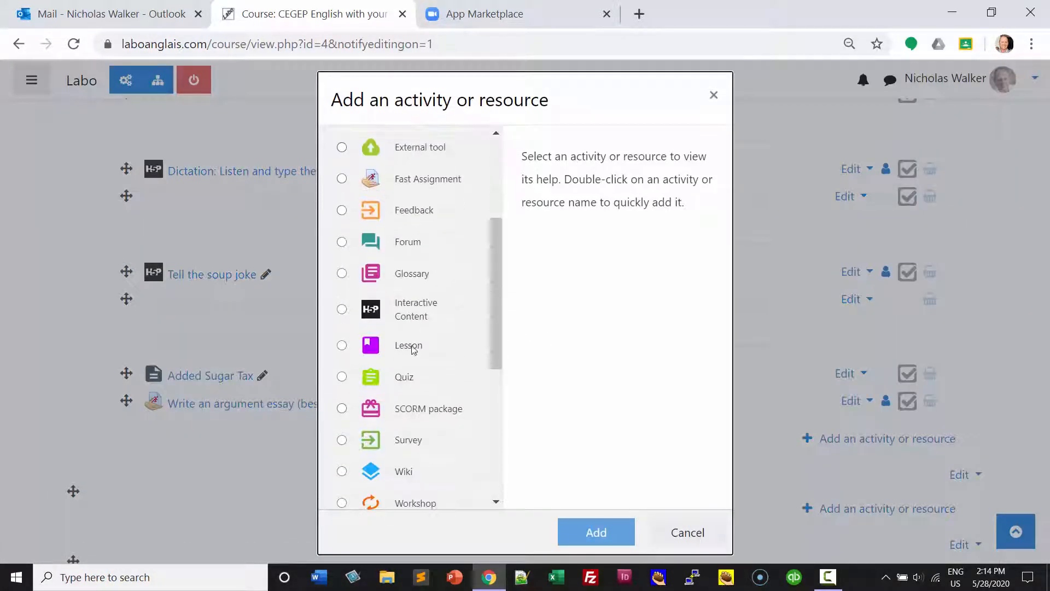
{"action": "left_click", "coordinate": [417, 333]}
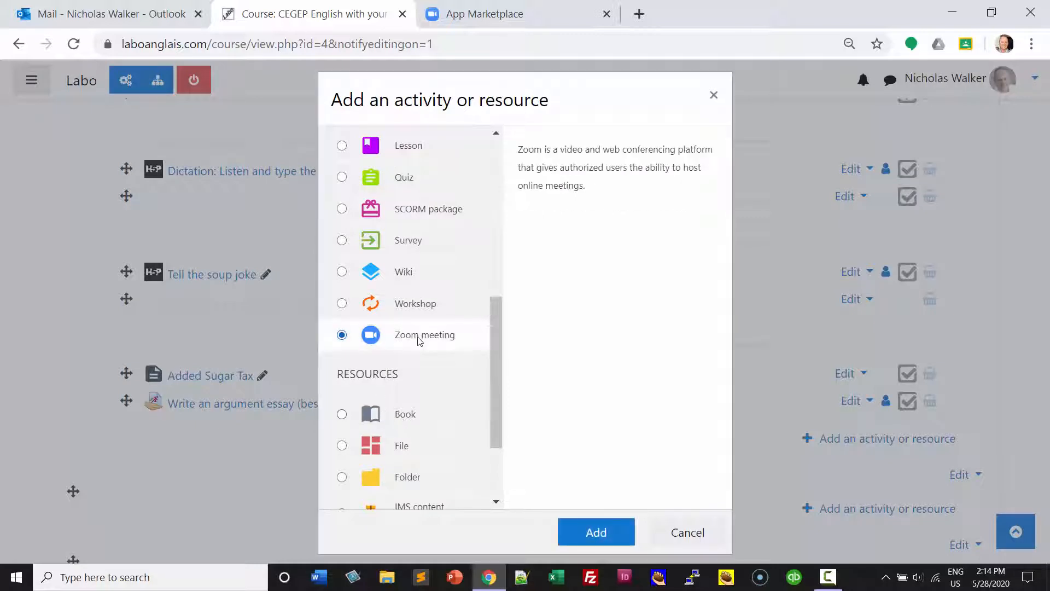
{"action": "left_click", "coordinate": [617, 535]}
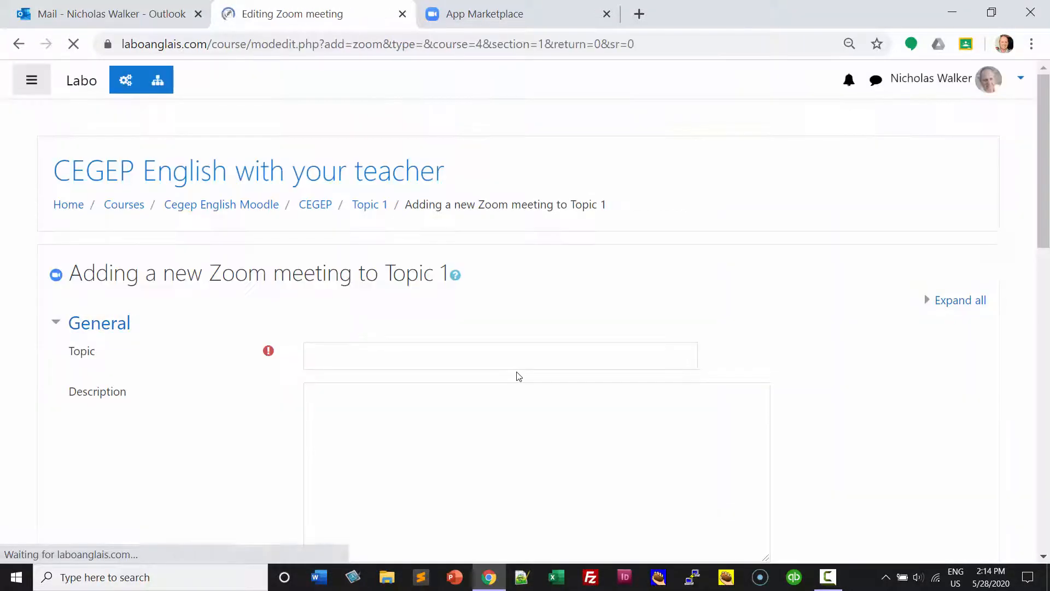
- Enter Zoom Meeting as the topic and review the new meeting's schedule, video and audio settings
{"action": "left_click", "coordinate": [395, 358]}
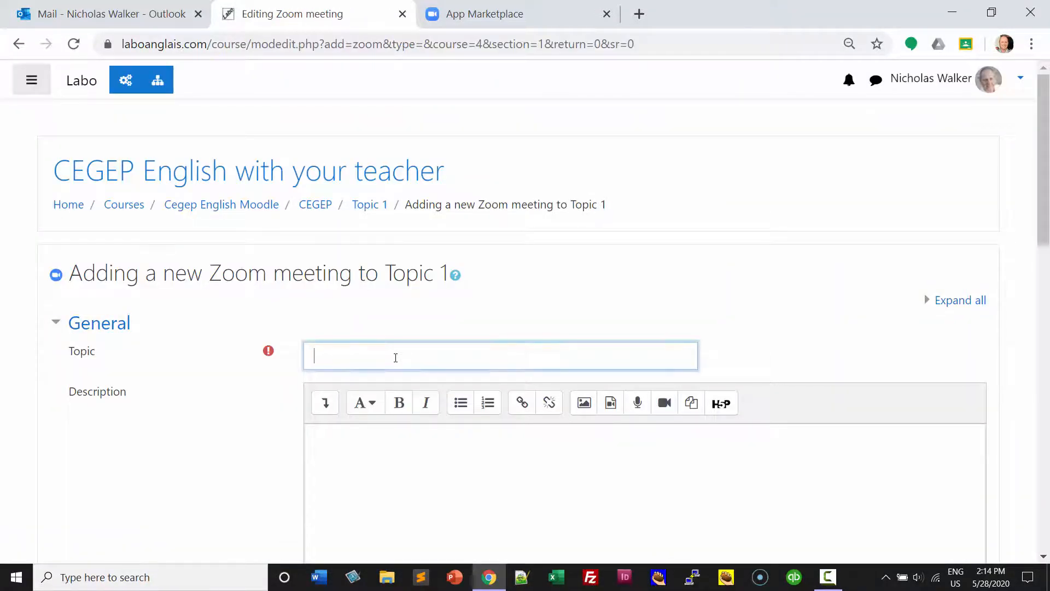
{"action": "type", "text": "Zoom Meeting"}
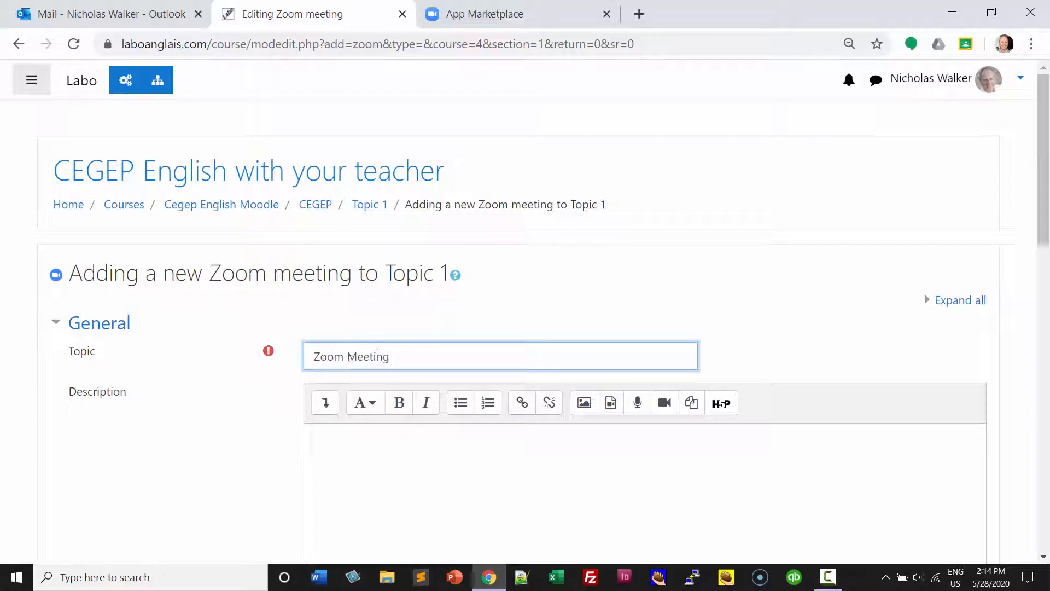
{"action": "scroll", "coordinate": [298, 320], "scroll_direction": "down", "scroll_amount": 7}
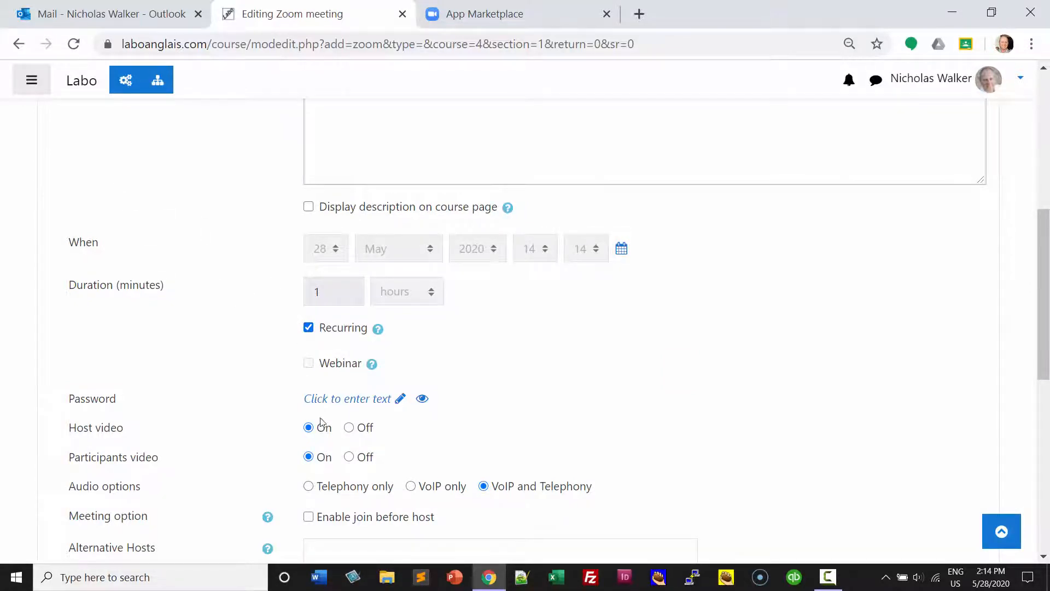
{"action": "scroll", "coordinate": [322, 422], "scroll_direction": "down", "scroll_amount": 3}
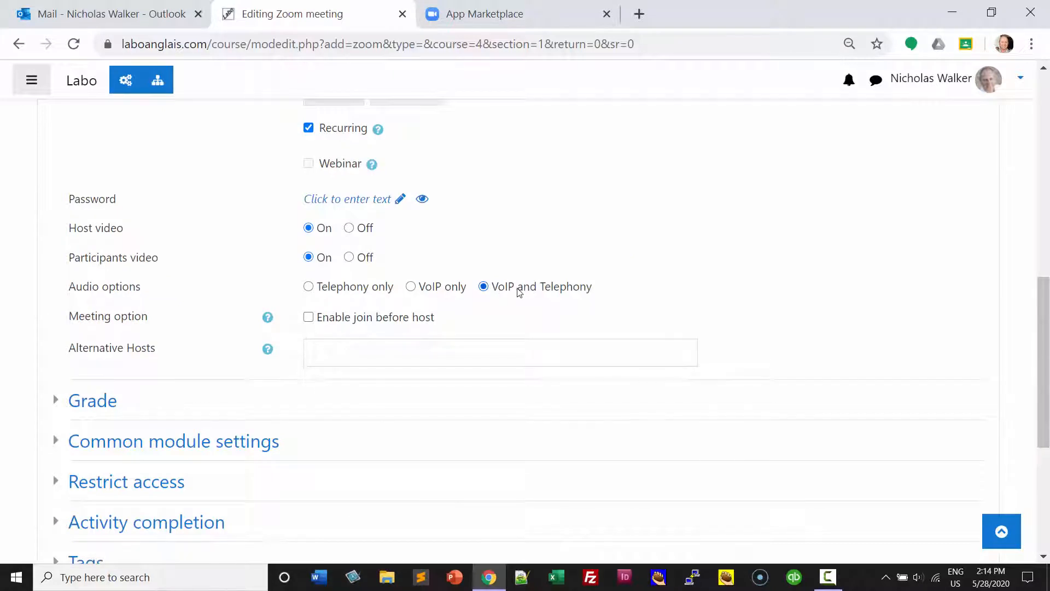
{"action": "scroll", "coordinate": [522, 295], "scroll_direction": "down", "scroll_amount": 5}
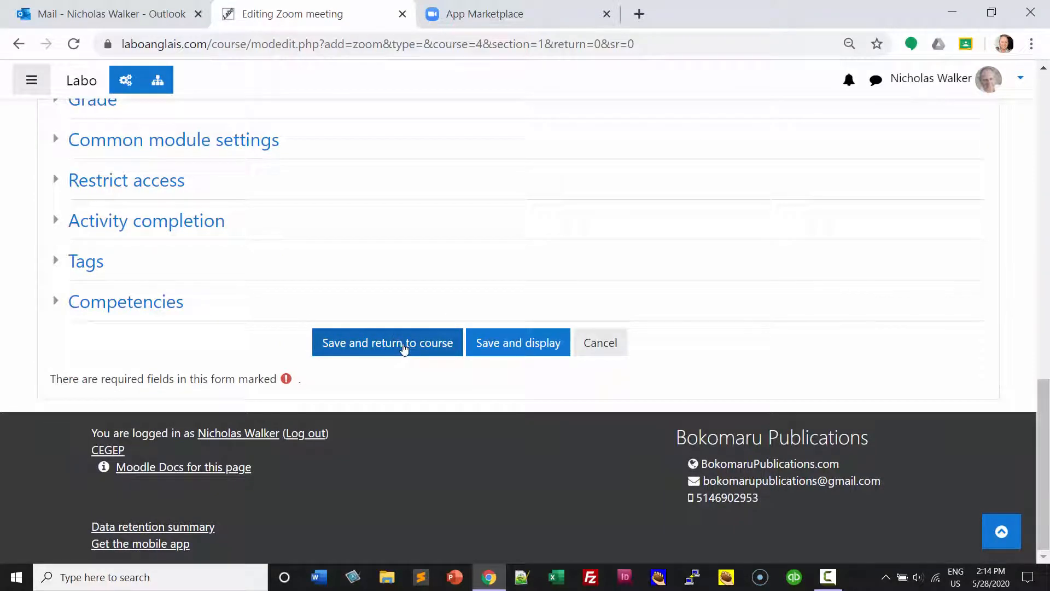
- Leave the new Zoom meeting form without saving and return to the course page
{"action": "scroll", "coordinate": [400, 355], "scroll_direction": "up", "scroll_amount": 7}
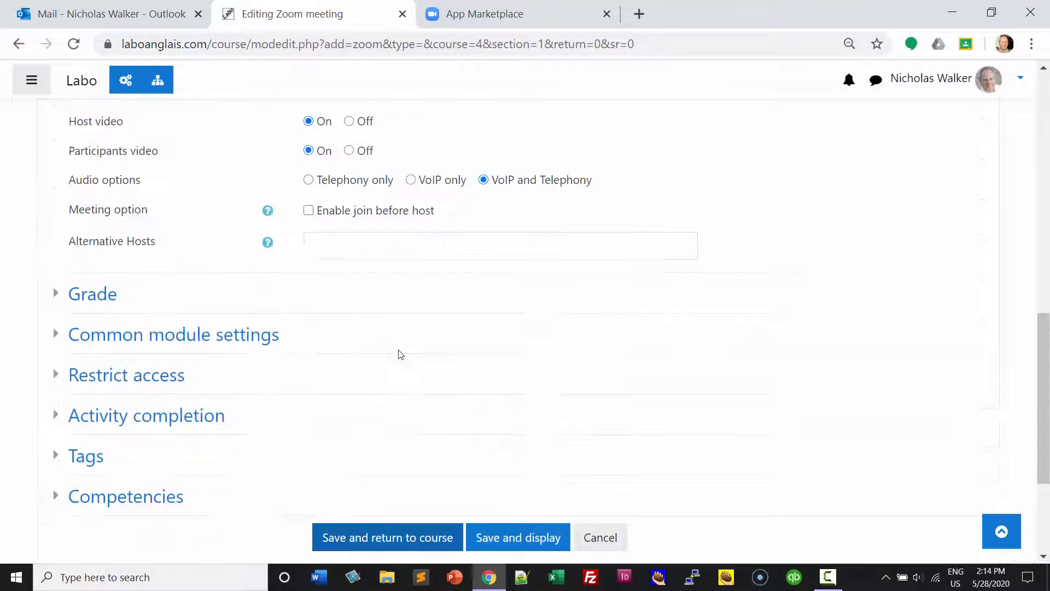
{"action": "scroll", "coordinate": [400, 356], "scroll_direction": "up", "scroll_amount": 10}
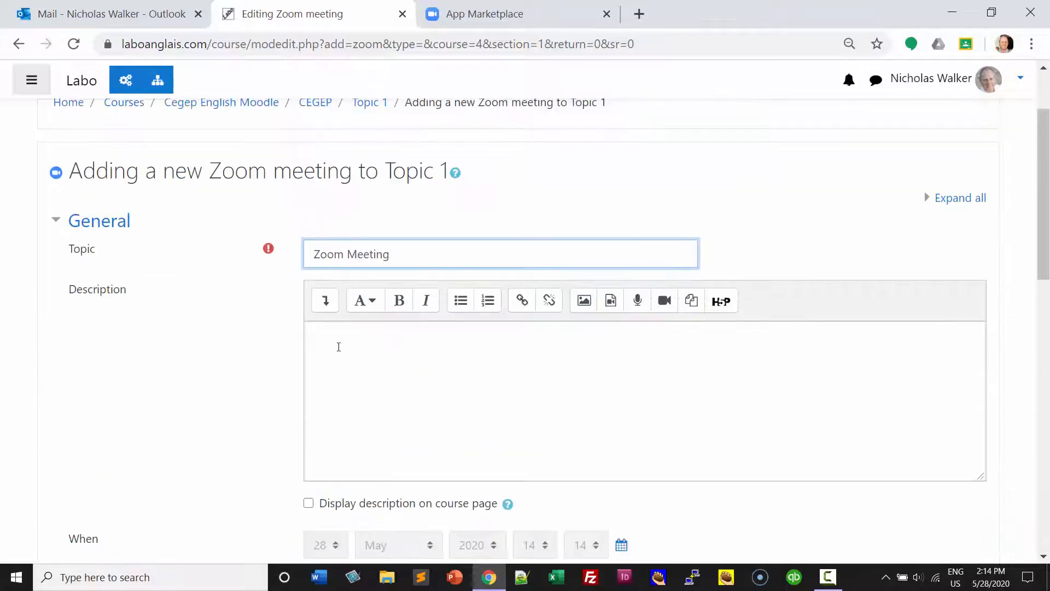
{"action": "left_click", "coordinate": [211, 200]}
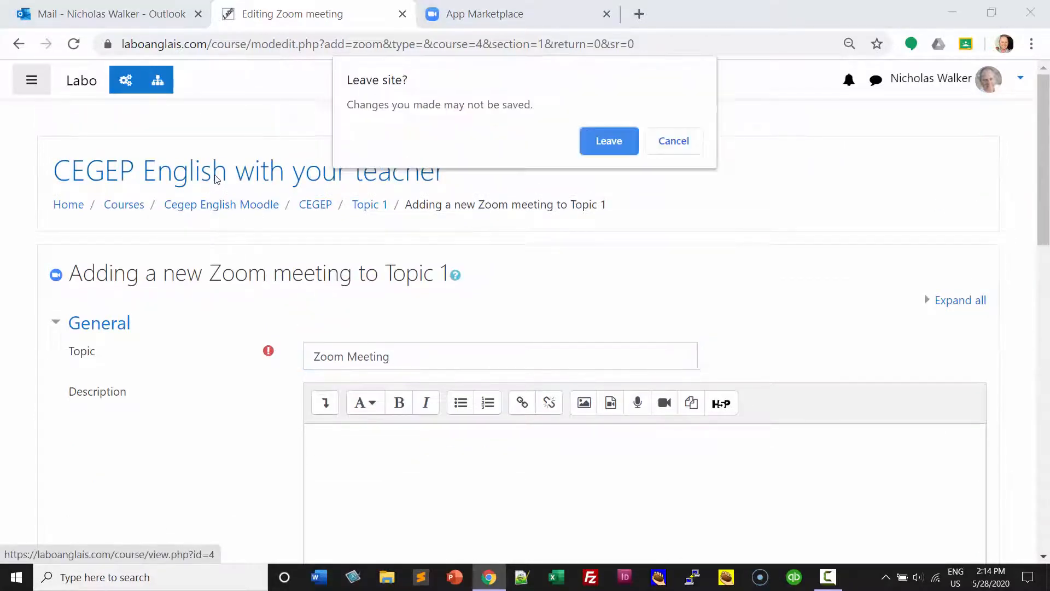
{"action": "left_click", "coordinate": [616, 138]}
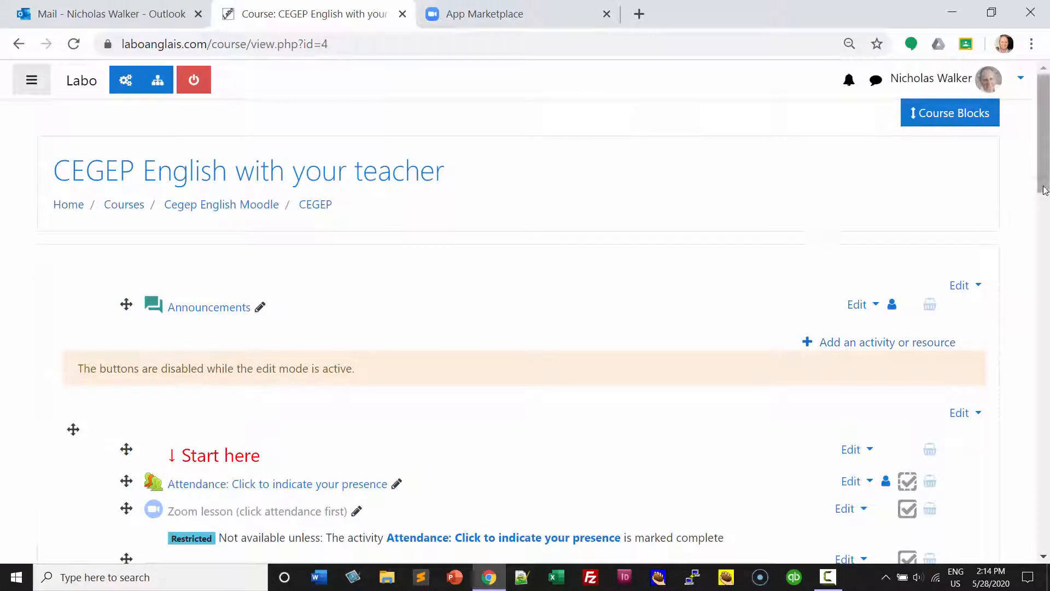
- Copy the Tell the soup joke activity from the Sharing Cart into the empty second topic
{"action": "left_click_drag", "start_coordinate": [1049, 173], "coordinate": [1049, 173]}
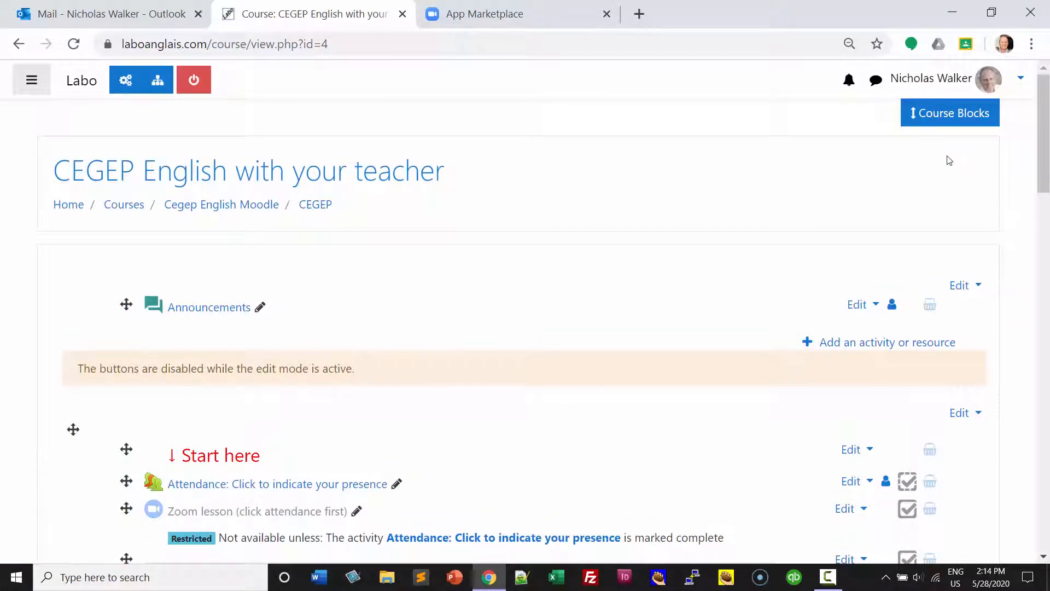
{"action": "left_click", "coordinate": [935, 113]}
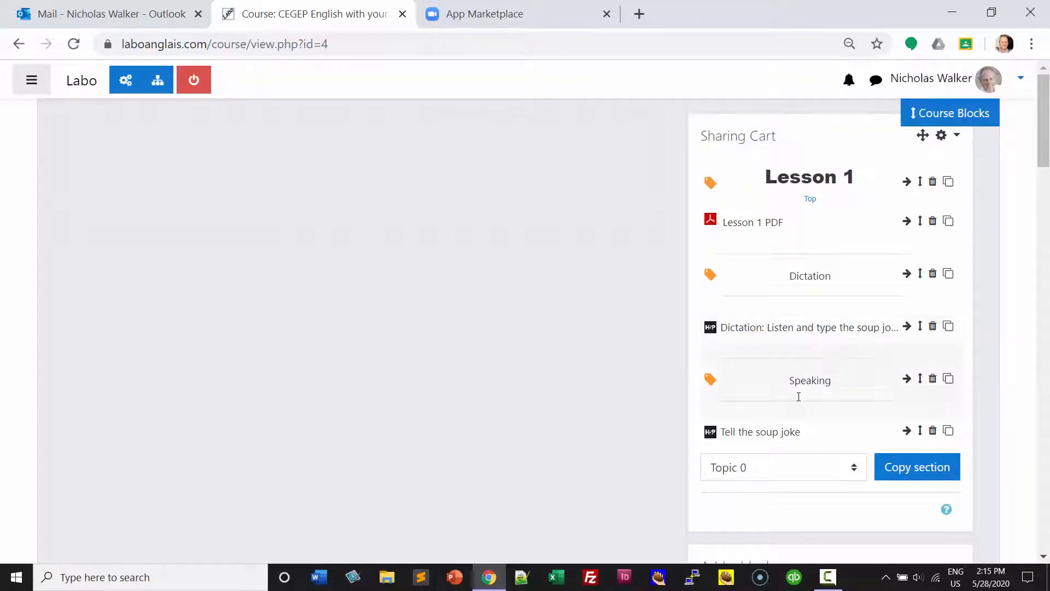
{"action": "left_click", "coordinate": [948, 433]}
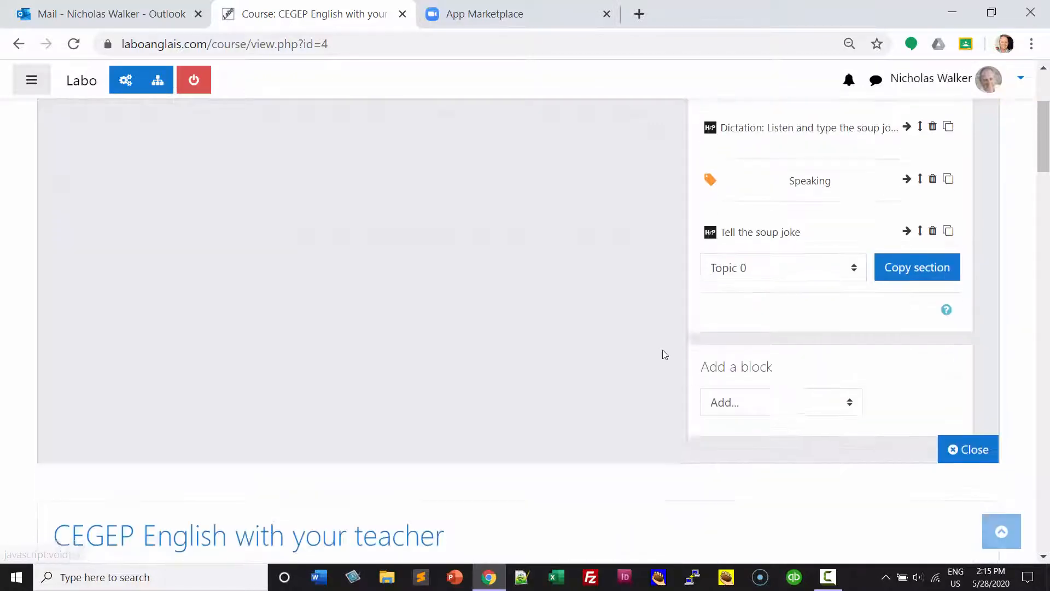
{"action": "scroll", "coordinate": [648, 358], "scroll_direction": "down", "scroll_amount": 15}
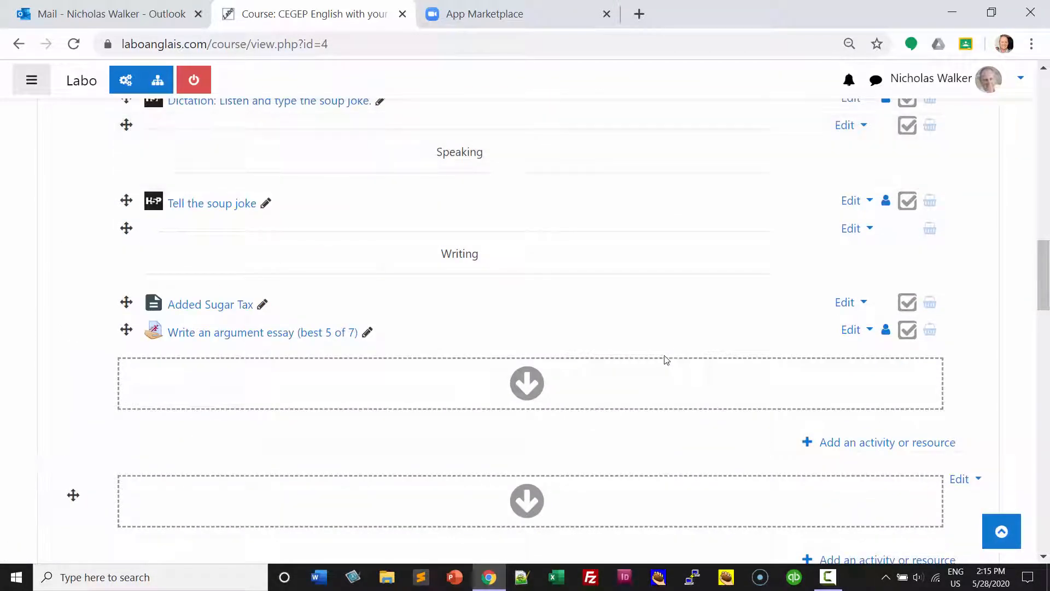
{"action": "scroll", "coordinate": [599, 347], "scroll_direction": "down", "scroll_amount": 5}
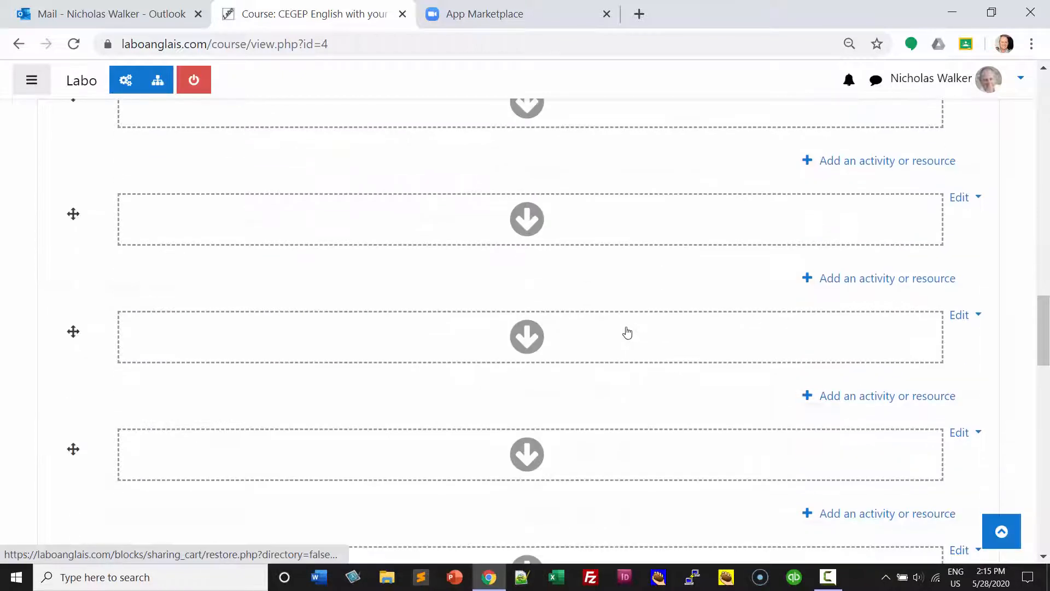
{"action": "scroll", "coordinate": [626, 331], "scroll_direction": "up", "scroll_amount": 5}
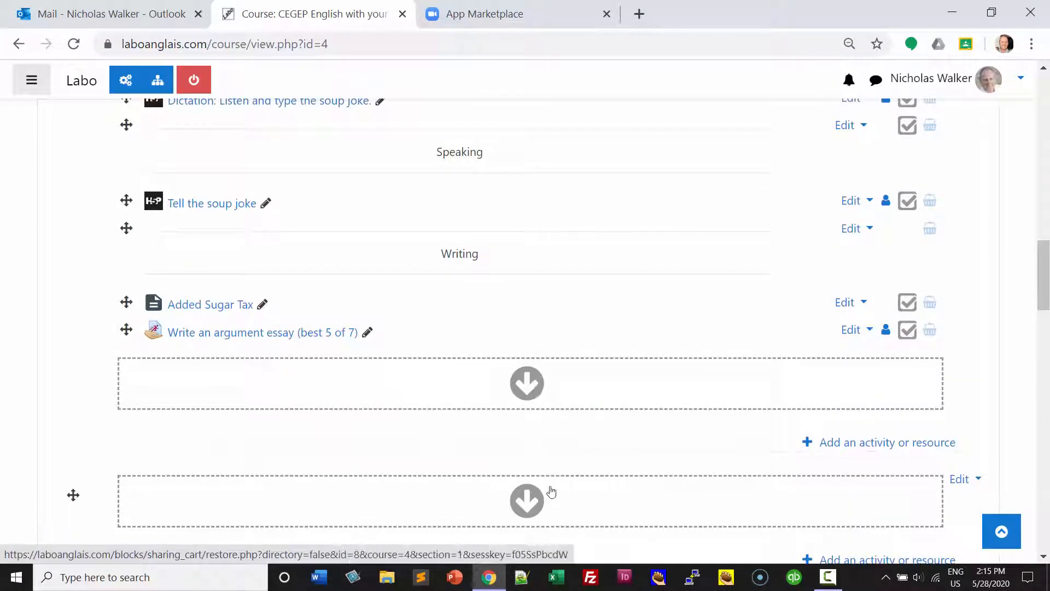
{"action": "left_click", "coordinate": [528, 497]}
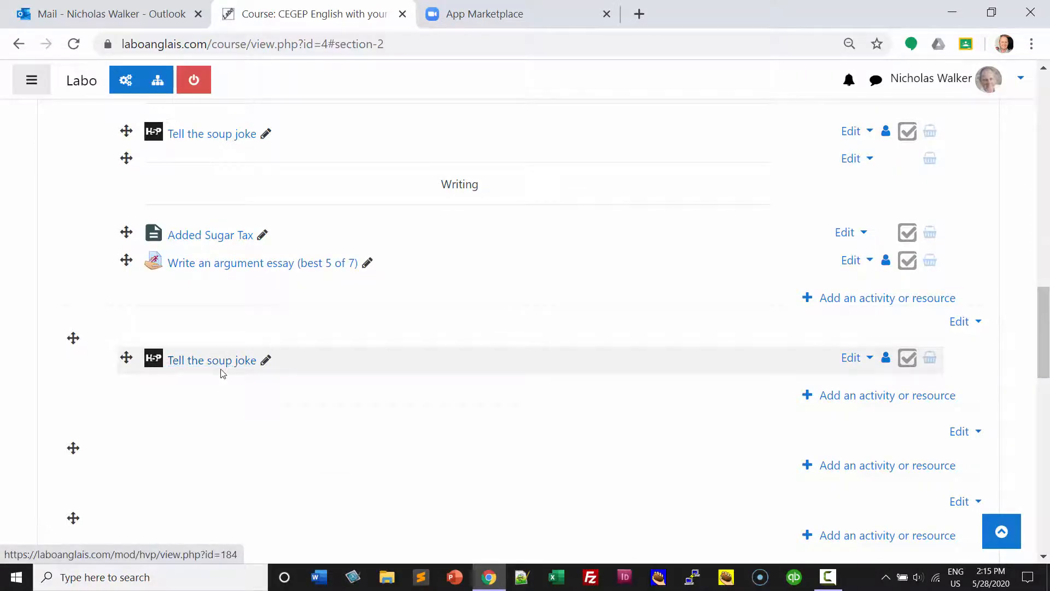
- Look over the Sharing Cart items again and hide the course blocks
{"action": "scroll", "coordinate": [224, 368], "scroll_direction": "up", "scroll_amount": 15}
{"action": "scroll", "coordinate": [227, 366], "scroll_direction": "up", "scroll_amount": 3}
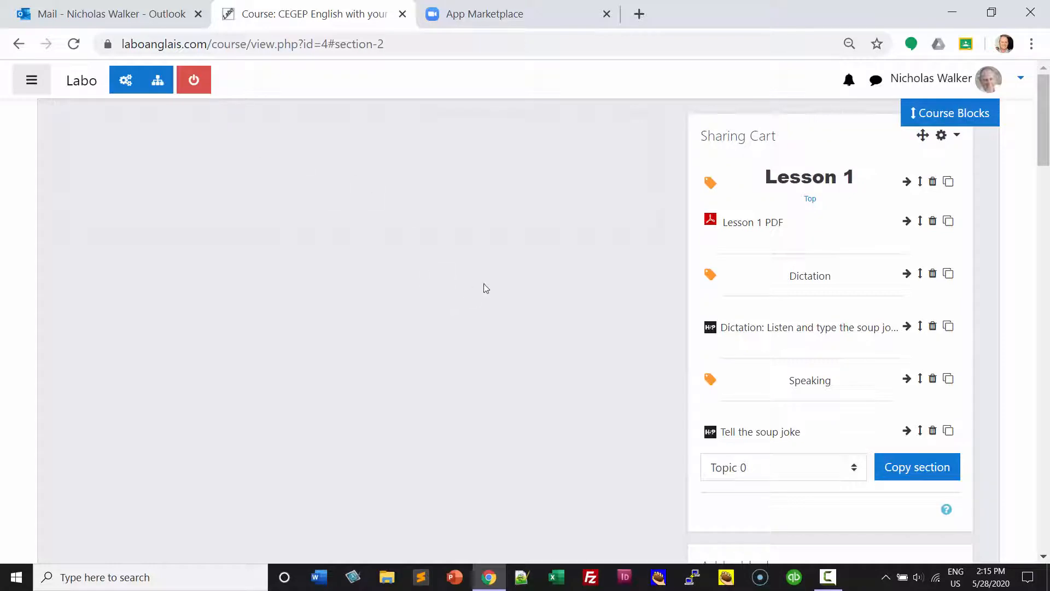
{"action": "left_click", "coordinate": [957, 113]}
- Open the Write an argument essay (best 5 of 7) assignment from the first topic and start grading its submission
{"action": "scroll", "coordinate": [536, 218], "scroll_direction": "down", "scroll_amount": 7}
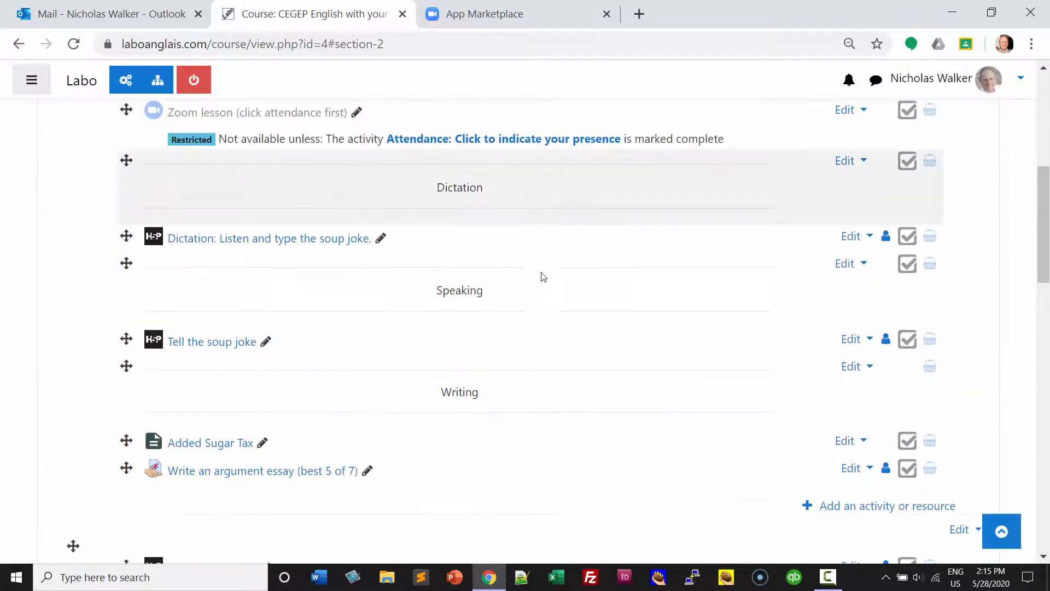
{"action": "left_click", "coordinate": [244, 473]}
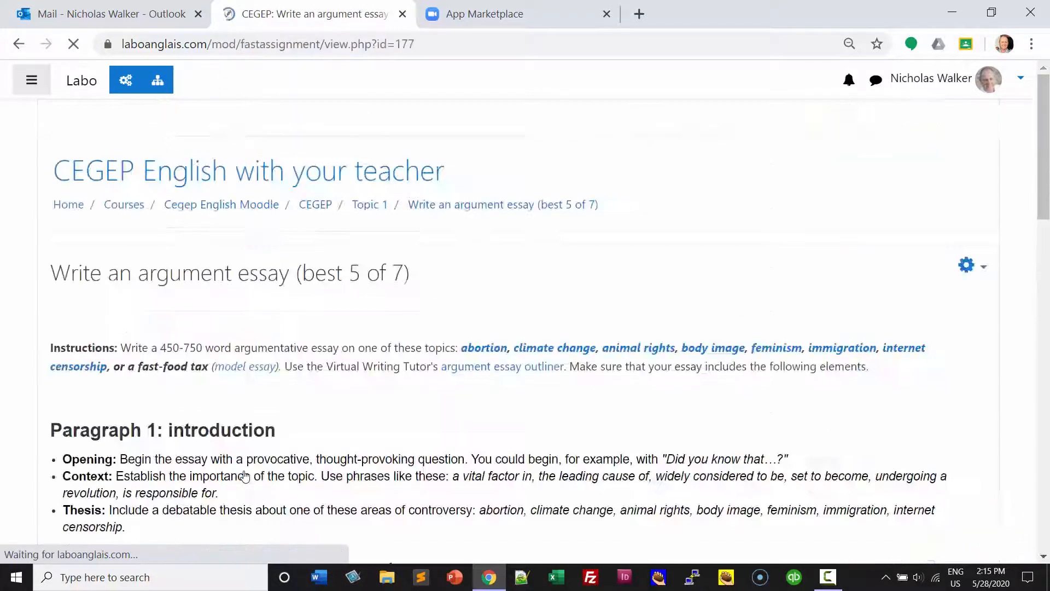
{"action": "scroll", "coordinate": [427, 353], "scroll_direction": "down", "scroll_amount": 20}
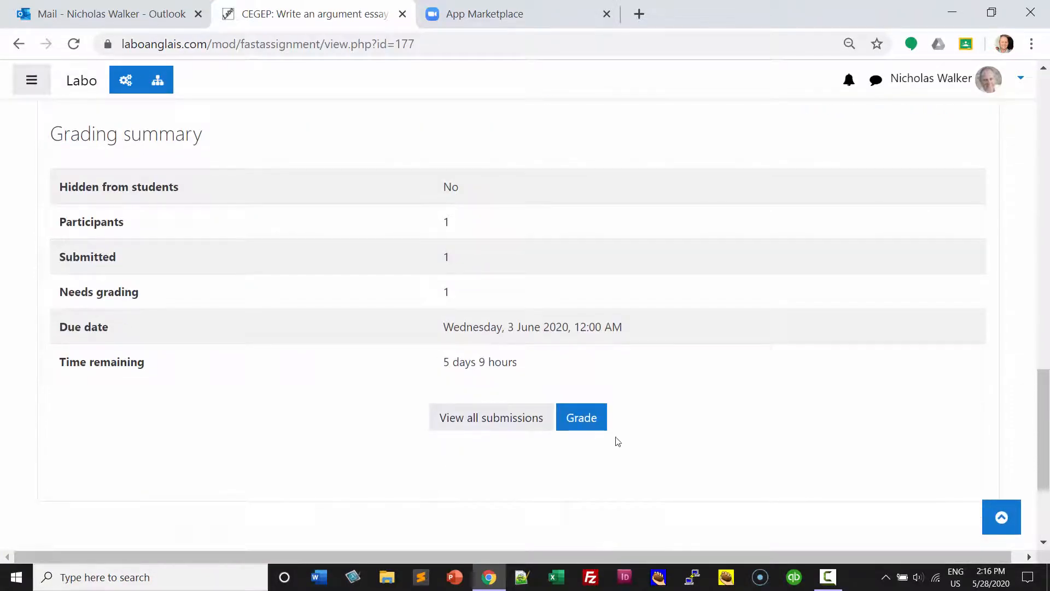
{"action": "left_click", "coordinate": [596, 425]}
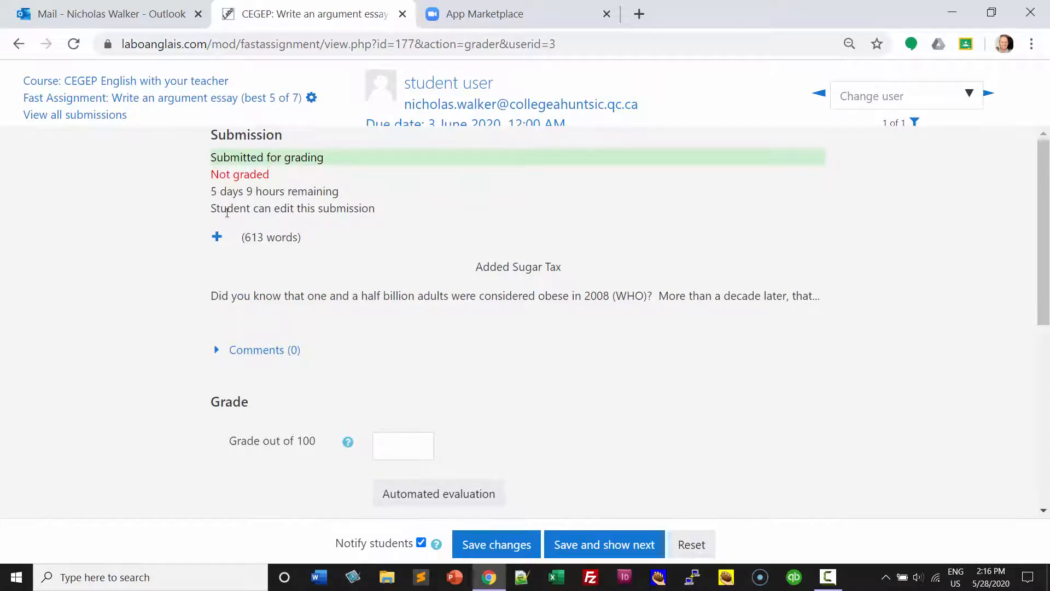
- Expand the student's Added Sugar Tax essay, read it through to the works cited, and collapse it again
{"action": "left_click", "coordinate": [216, 237]}
{"action": "scroll", "coordinate": [278, 252], "scroll_direction": "down", "scroll_amount": 3}
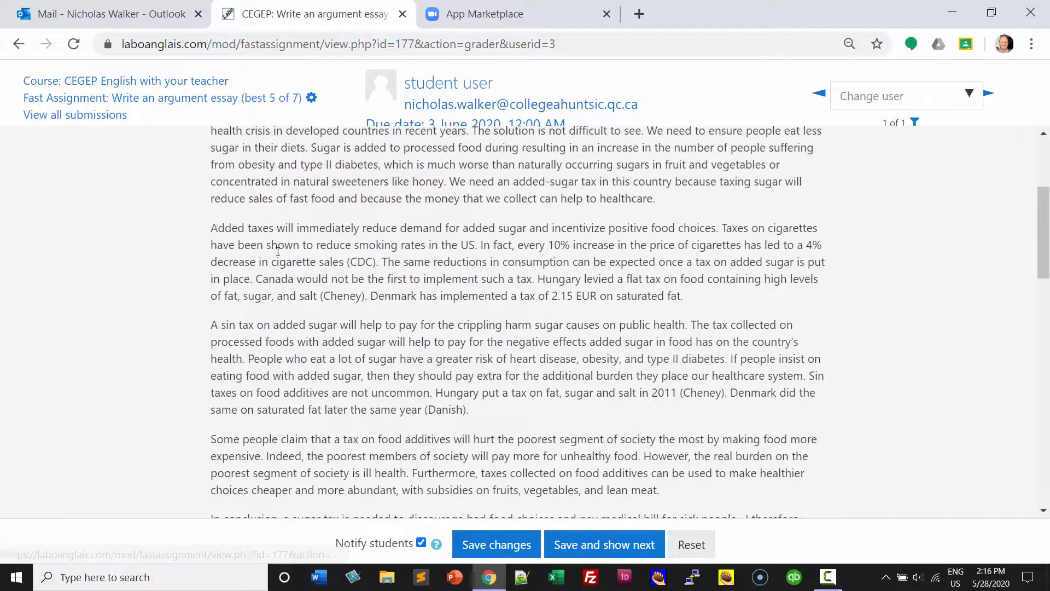
{"action": "scroll", "coordinate": [277, 251], "scroll_direction": "down", "scroll_amount": 5}
{"action": "scroll", "coordinate": [277, 254], "scroll_direction": "up", "scroll_amount": 1}
{"action": "scroll", "coordinate": [274, 256], "scroll_direction": "down", "scroll_amount": 1}
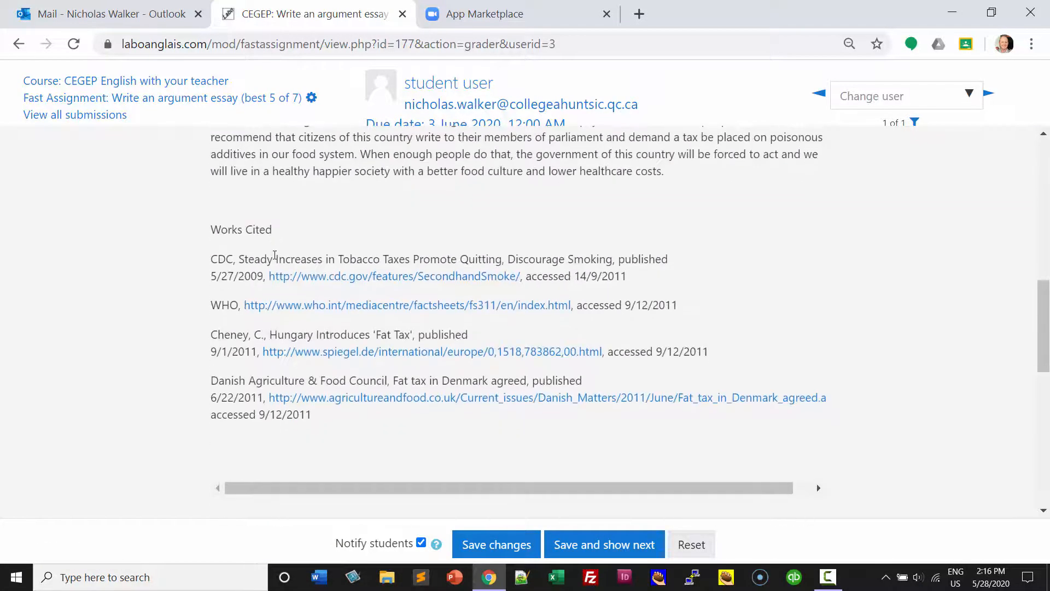
{"action": "scroll", "coordinate": [249, 328], "scroll_direction": "up", "scroll_amount": 9}
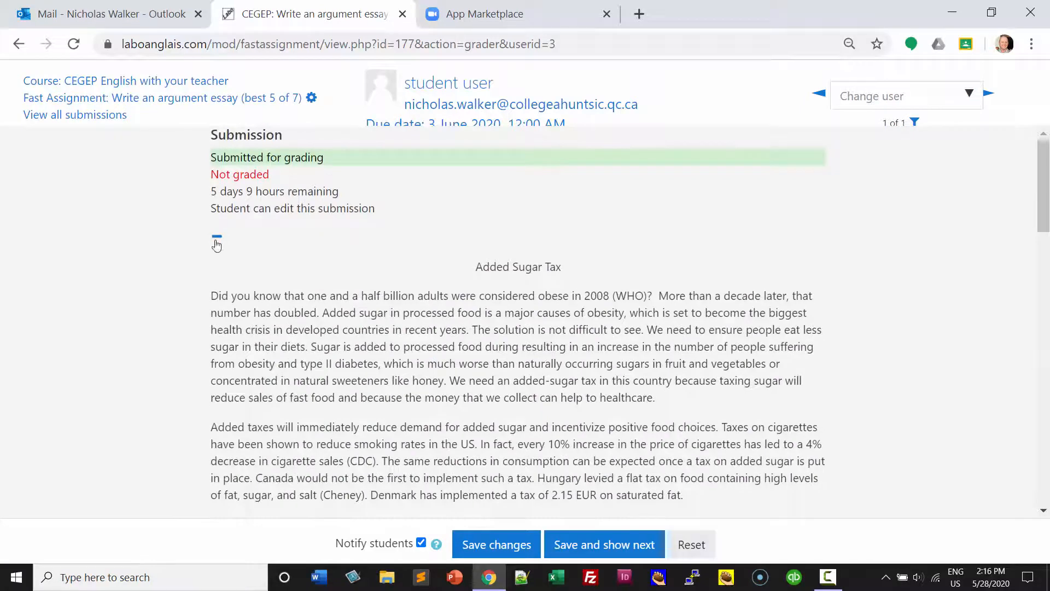
{"action": "left_click", "coordinate": [216, 241]}
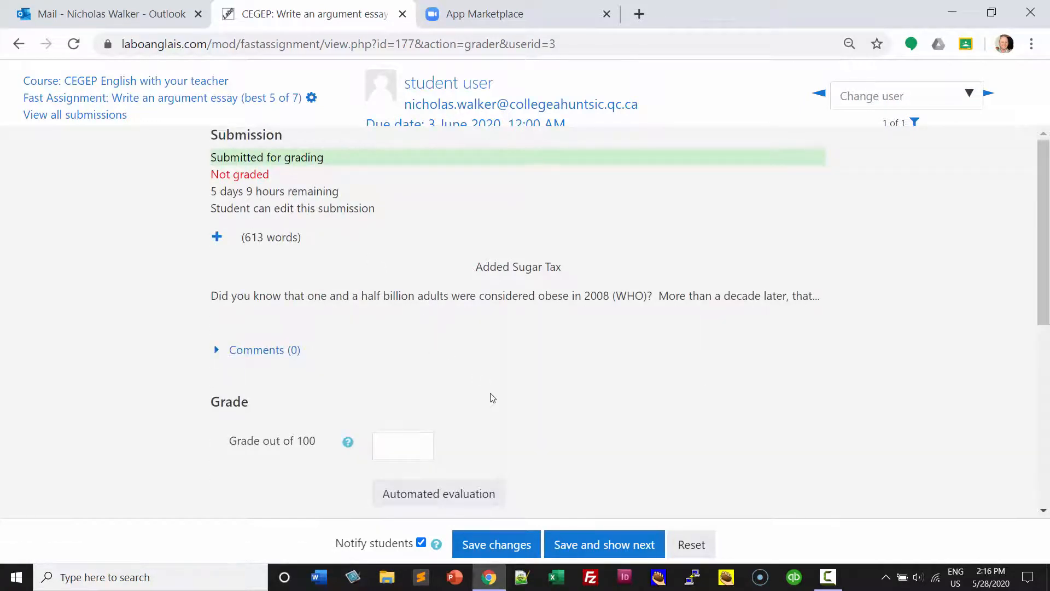
- Run the automated evaluation on the essay and review the generated grade and feedback comments
{"action": "scroll", "coordinate": [481, 383], "scroll_direction": "down", "scroll_amount": 3}
{"action": "left_click", "coordinate": [426, 298]}
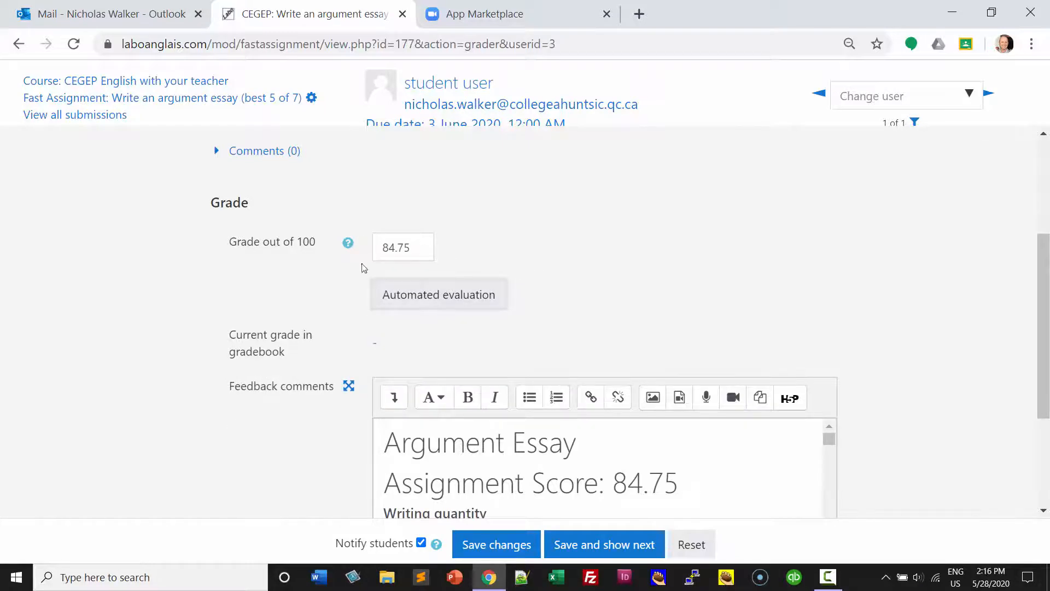
{"action": "scroll", "coordinate": [280, 312], "scroll_direction": "down", "scroll_amount": 3}
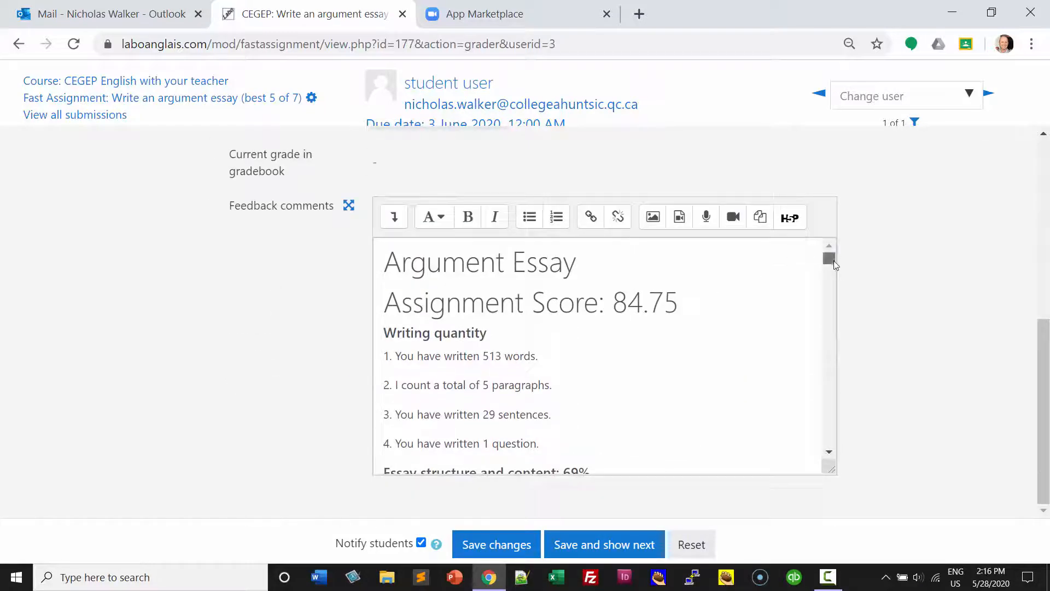
{"action": "left_click_drag", "start_coordinate": [836, 259], "coordinate": [832, 444]}
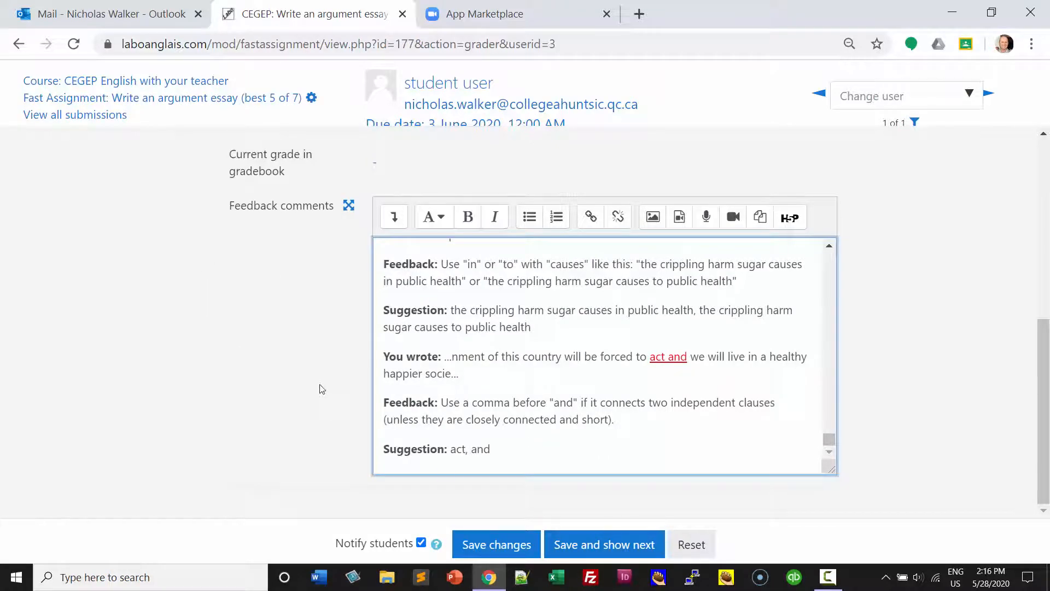
{"action": "scroll", "coordinate": [317, 372], "scroll_direction": "up", "scroll_amount": 3}
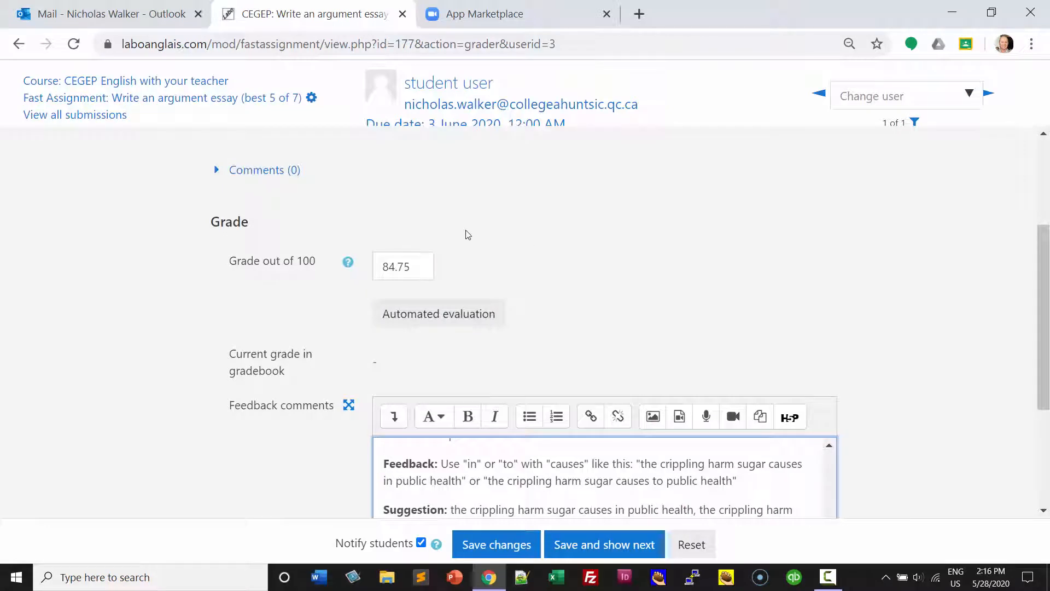
{"action": "scroll", "coordinate": [232, 305], "scroll_direction": "down", "scroll_amount": 3}
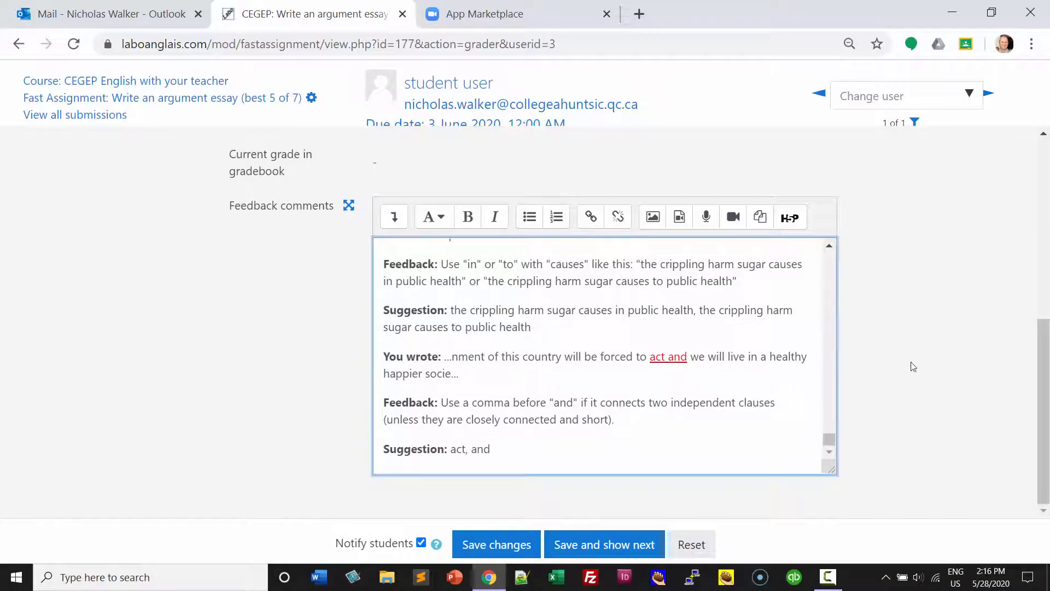
{"action": "left_click_drag", "start_coordinate": [837, 441], "coordinate": [831, 257]}
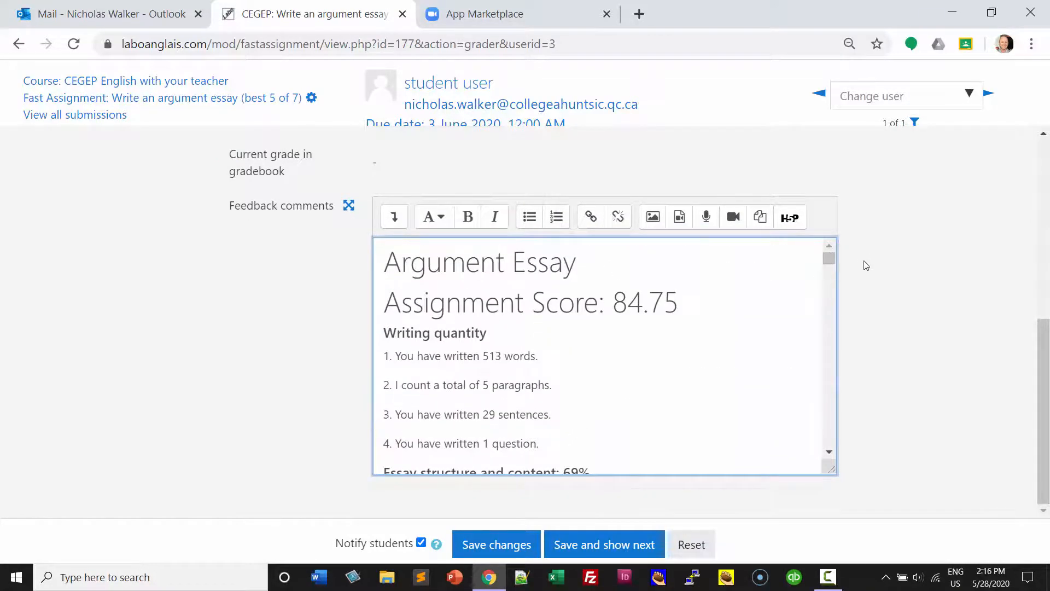
{"action": "scroll", "coordinate": [602, 344], "scroll_direction": "down", "scroll_amount": 3}
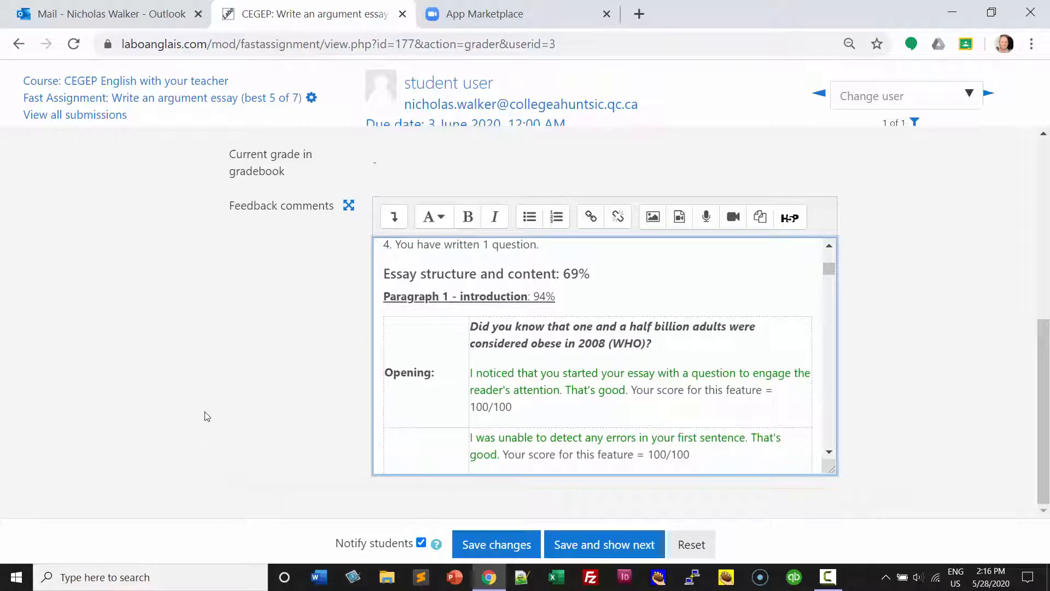
- Save the essay's grade and feedback with the option to show the next submission, and dismiss the confirmation
{"action": "left_click", "coordinate": [585, 545]}
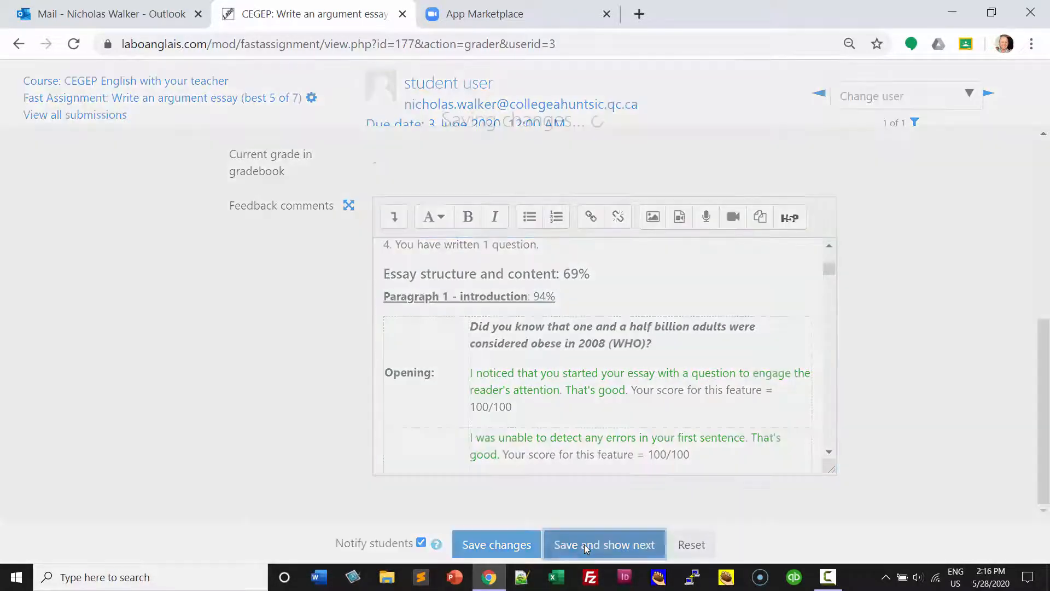
{"action": "left_click", "coordinate": [405, 389]}
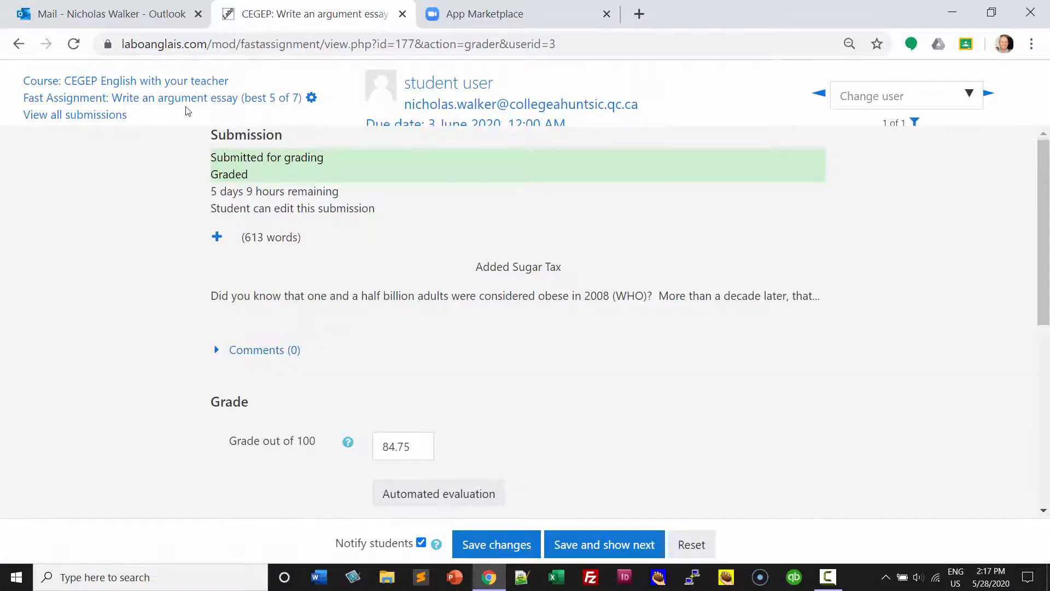
- Return to the CEGEP English course page, and go to the site home page to view the course books
{"action": "left_click", "coordinate": [165, 81]}
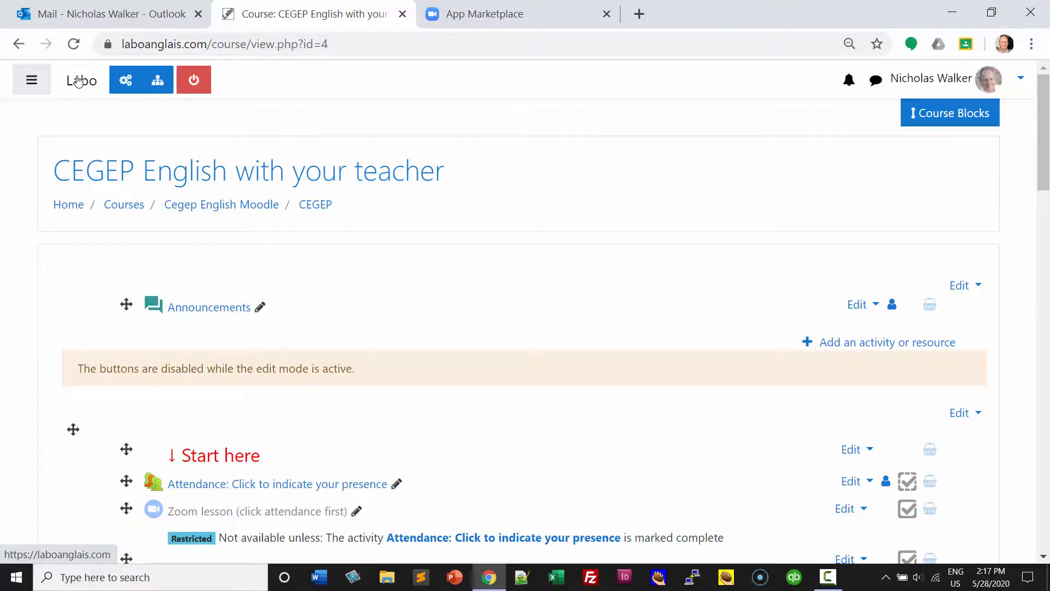
{"action": "left_click", "coordinate": [79, 81]}
{"action": "scroll", "coordinate": [306, 120], "scroll_direction": "down", "scroll_amount": 4}
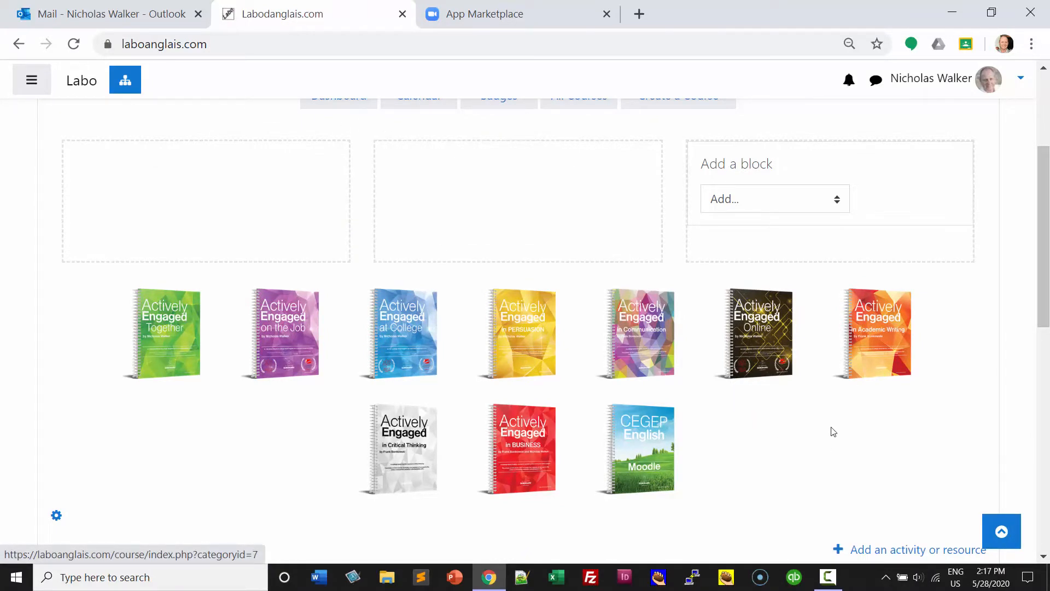
{"action": "left_click", "coordinate": [828, 578]}
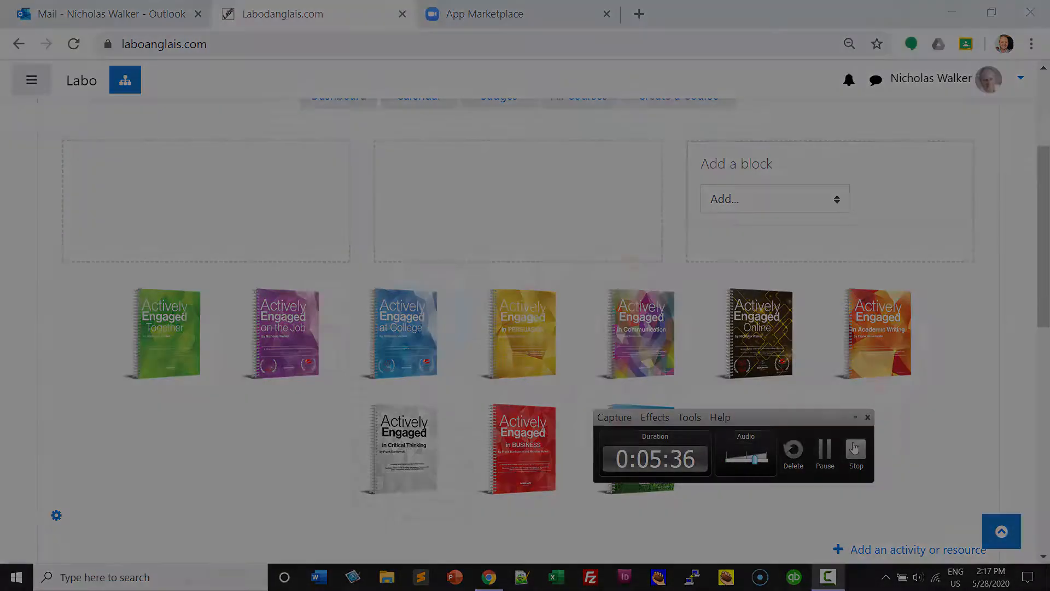